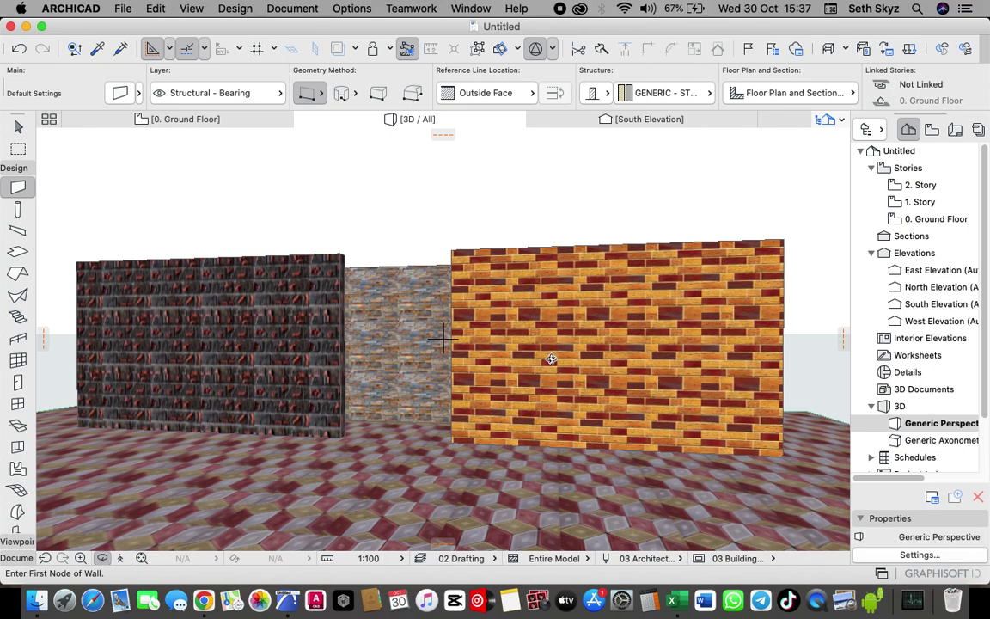
- Zoom and orbit the 3D view to an eye-level look at the dark brick walls
scroll(551, 360, "up", 2)
scroll(551, 359, "up", 1)
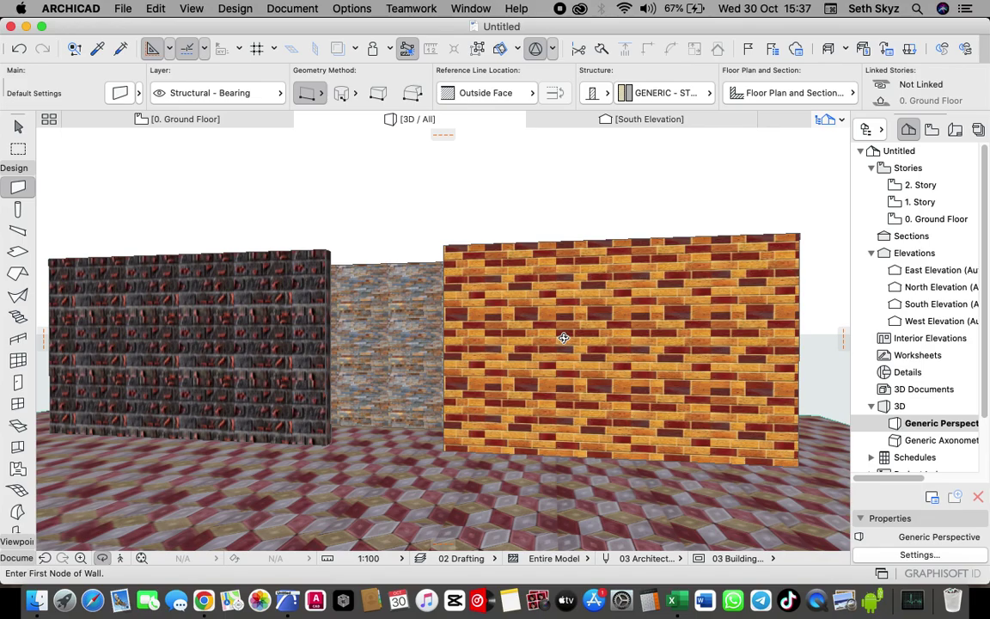
scroll(563, 338, "down", 3)
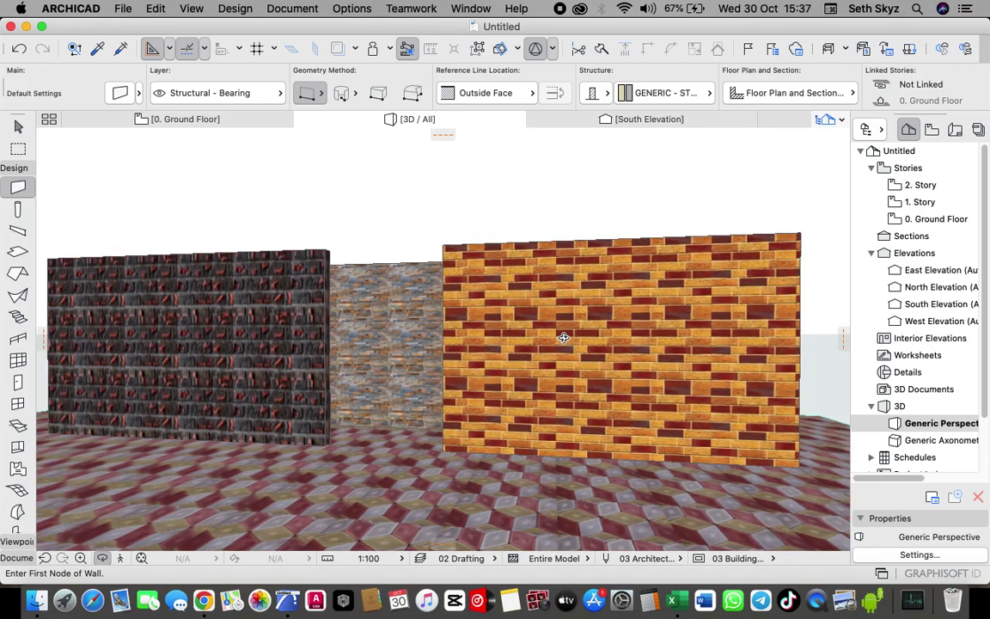
scroll(609, 358, "down", 2)
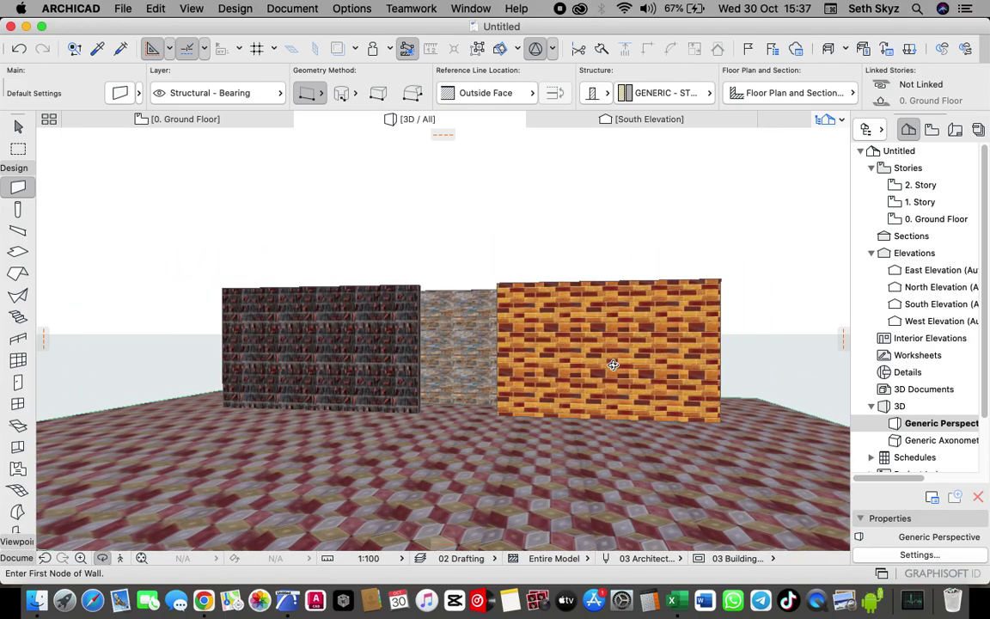
scroll(348, 329, "up", 4)
scroll(349, 331, "up", 3)
scroll(358, 332, "down", 3)
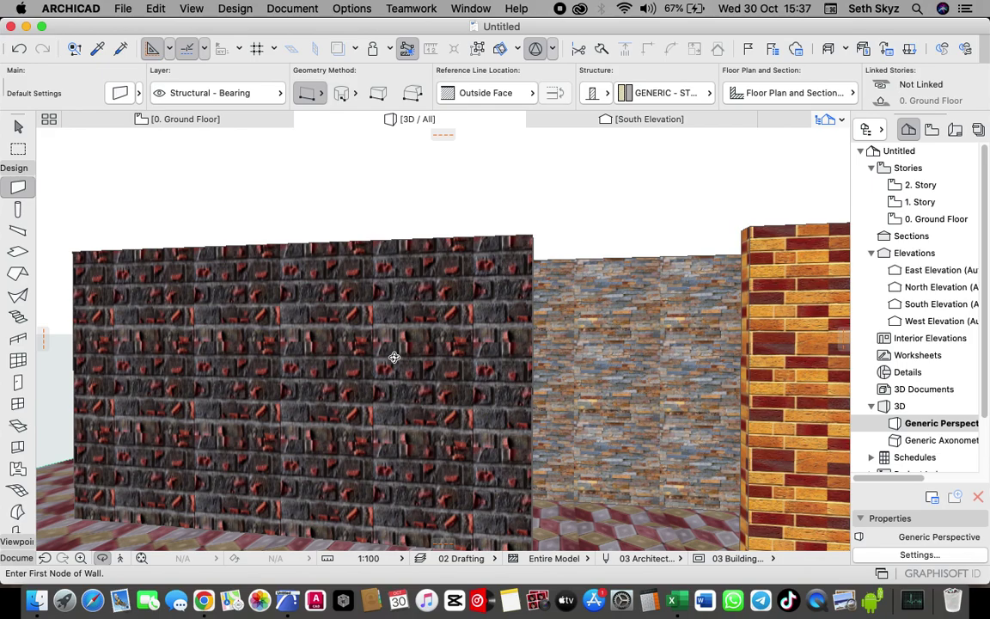
scroll(180, 322, "up", 4)
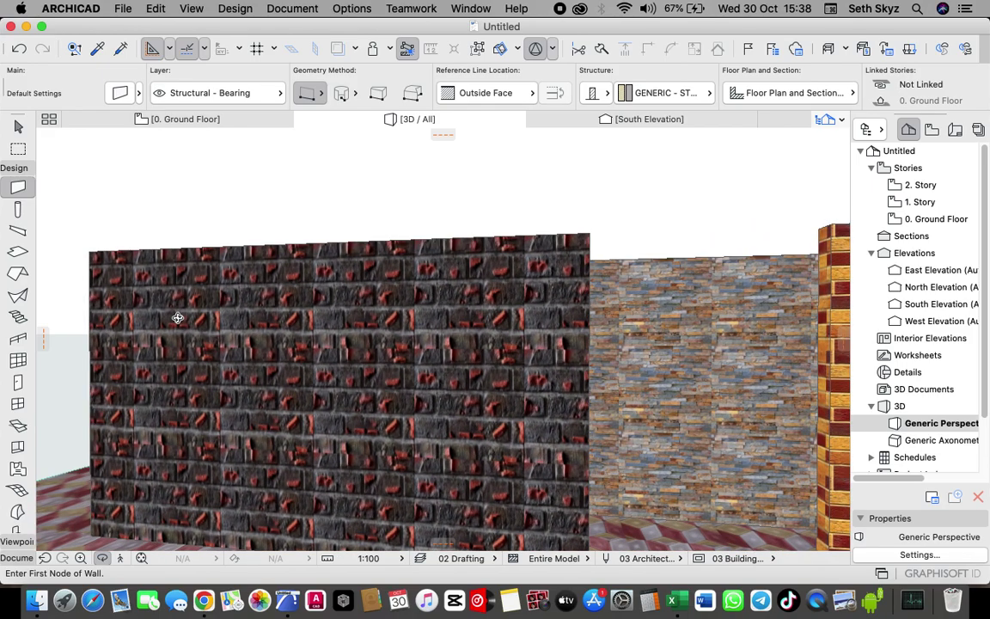
scroll(186, 331, "down", 1)
scroll(188, 334, "down", 5)
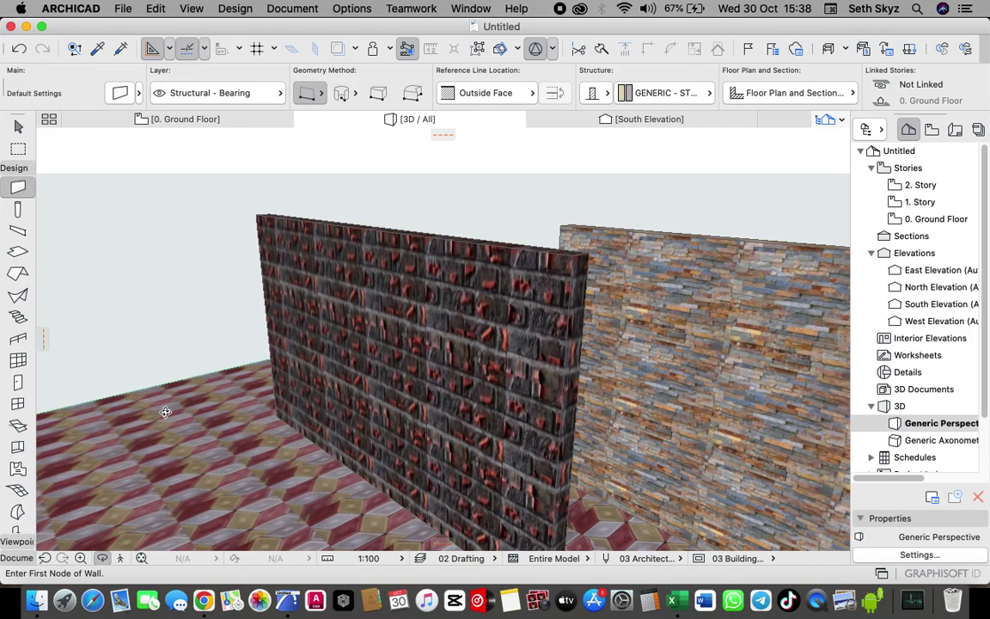
middle_click_drag(165, 413, 431, 358, "shift")
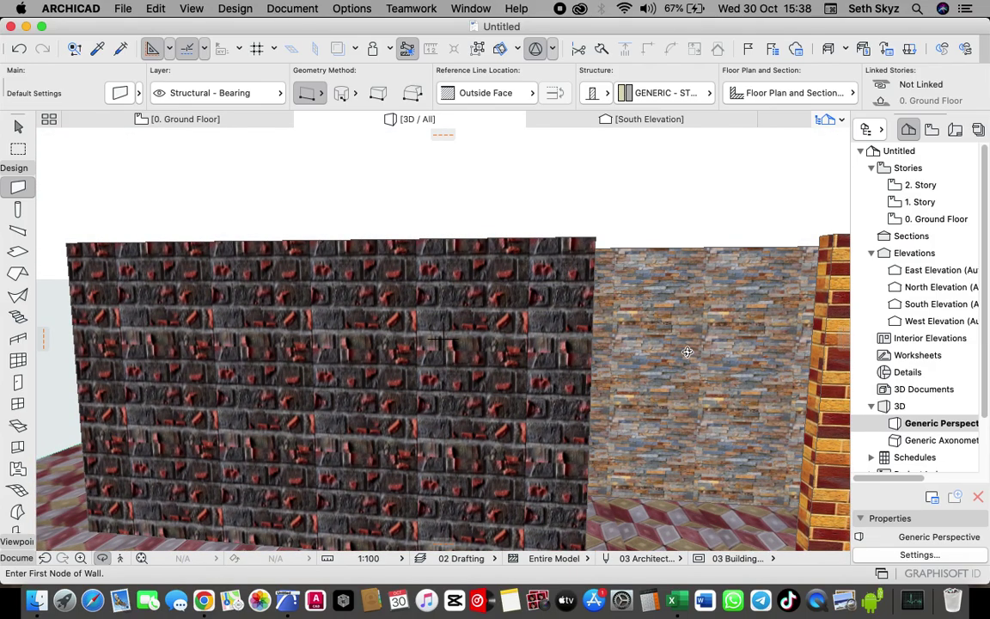
scroll(688, 352, "down", 8)
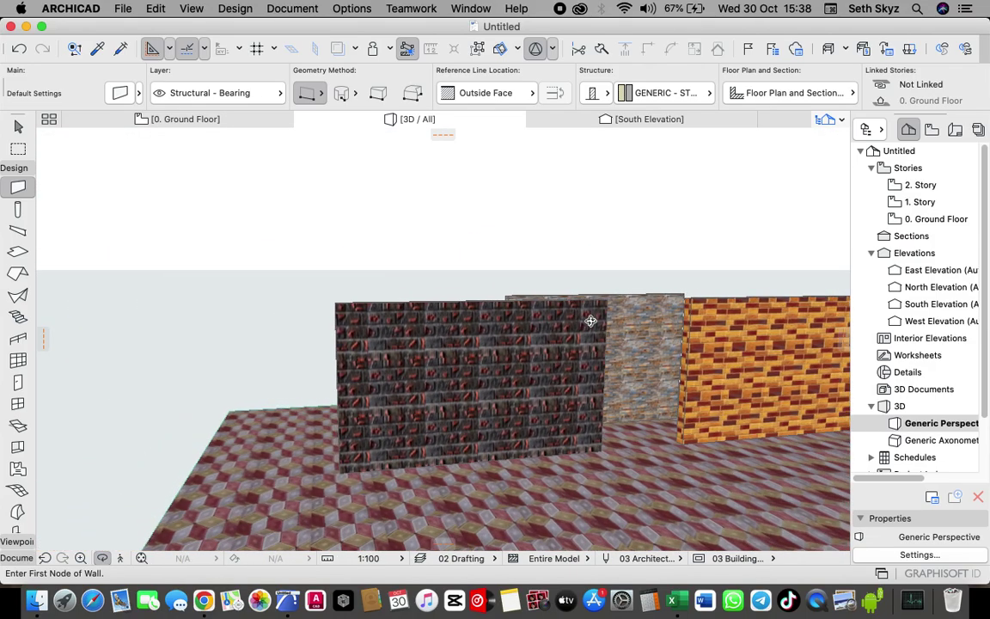
scroll(590, 320, "down", 5)
middle_click_drag(639, 341, 276, 332, "shift")
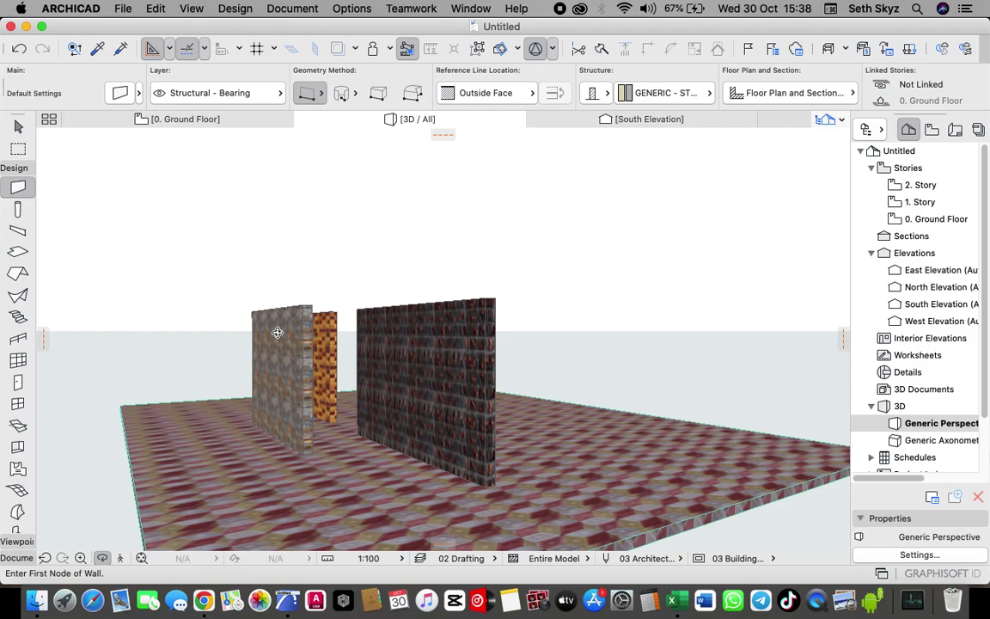
scroll(277, 332, "up", 5)
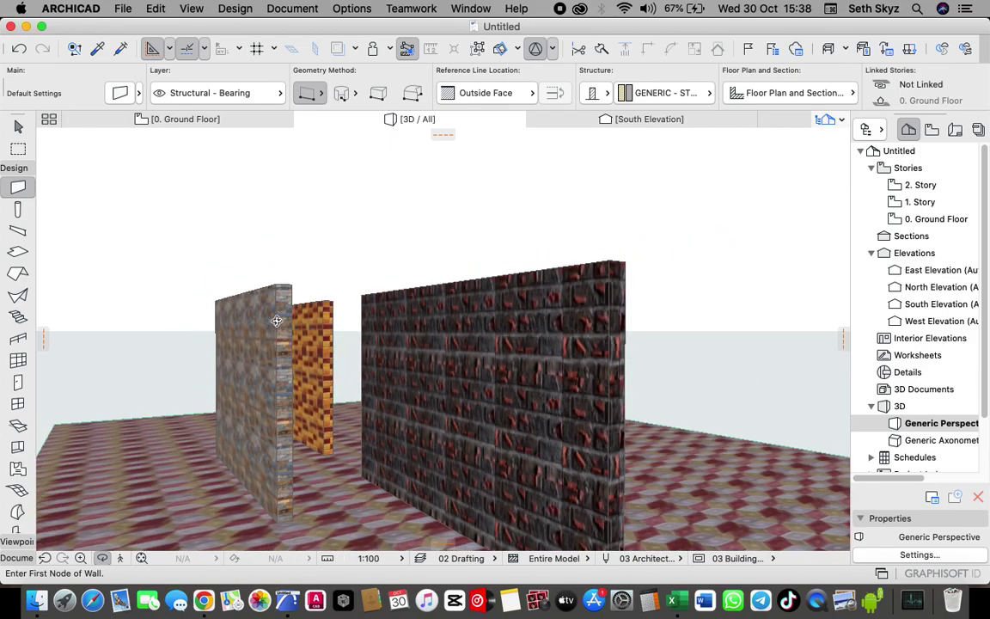
scroll(258, 326, "down", 2)
scroll(395, 356, "up", 5)
middle_click_drag(395, 356, 487, 393, "shift")
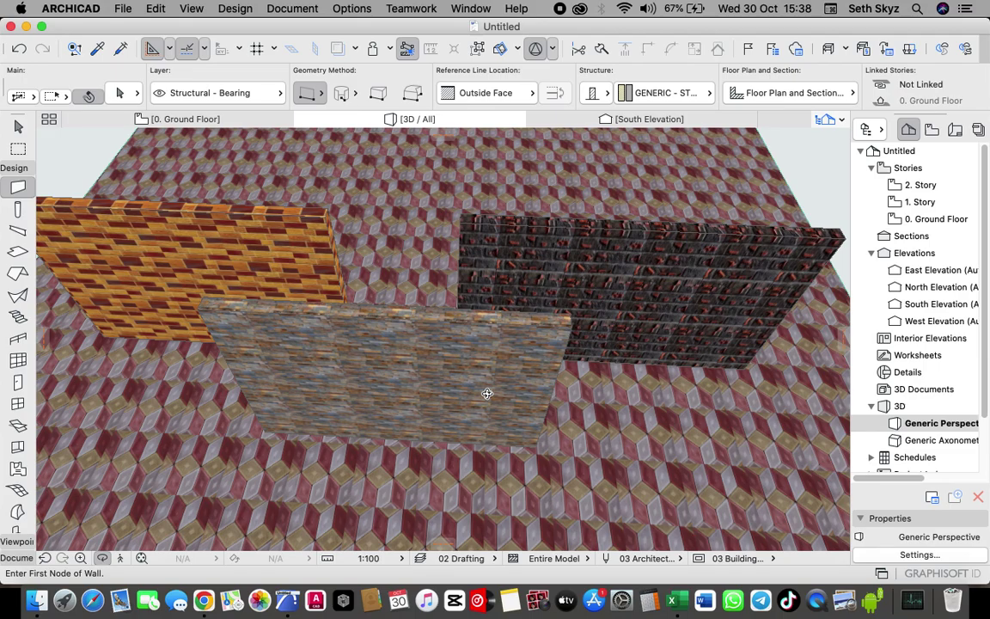
scroll(487, 393, "down", 8)
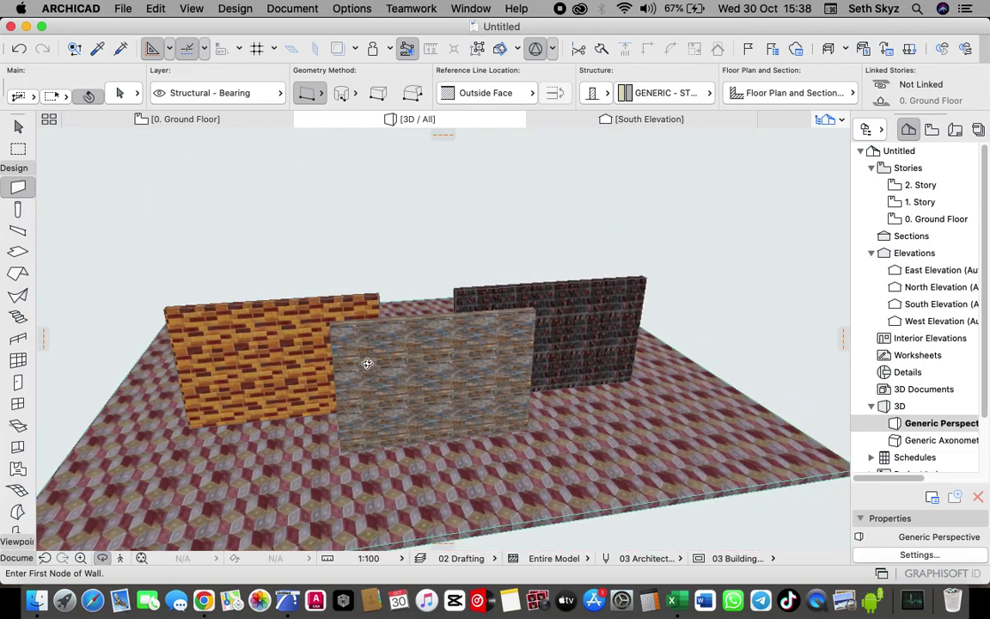
middle_click_drag(367, 362, 473, 307, "shift")
middle_click_drag(518, 218, 544, 347, "shift")
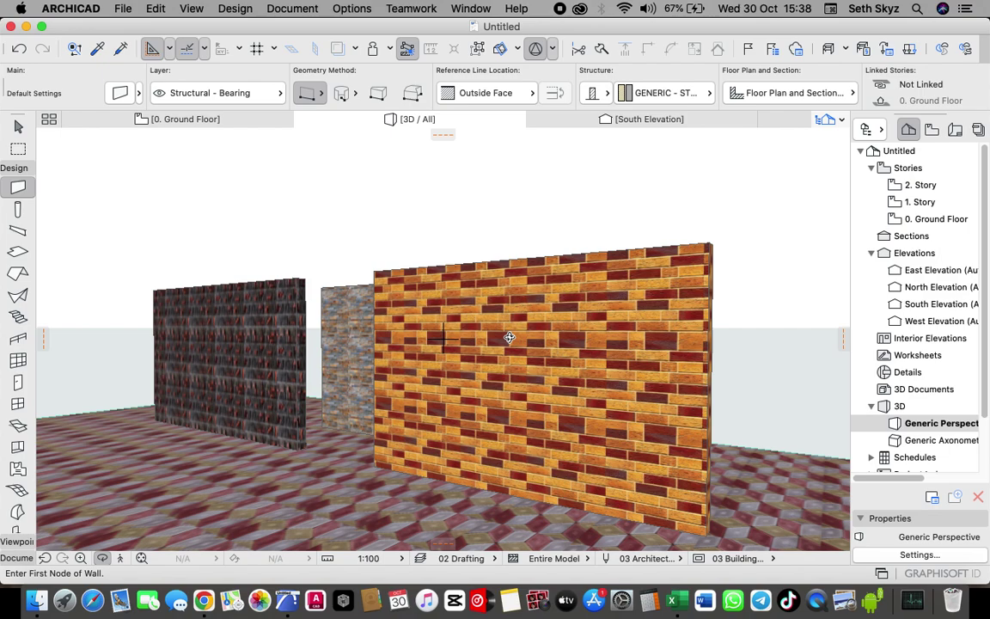
middle_click_drag(511, 338, 509, 338, "shift")
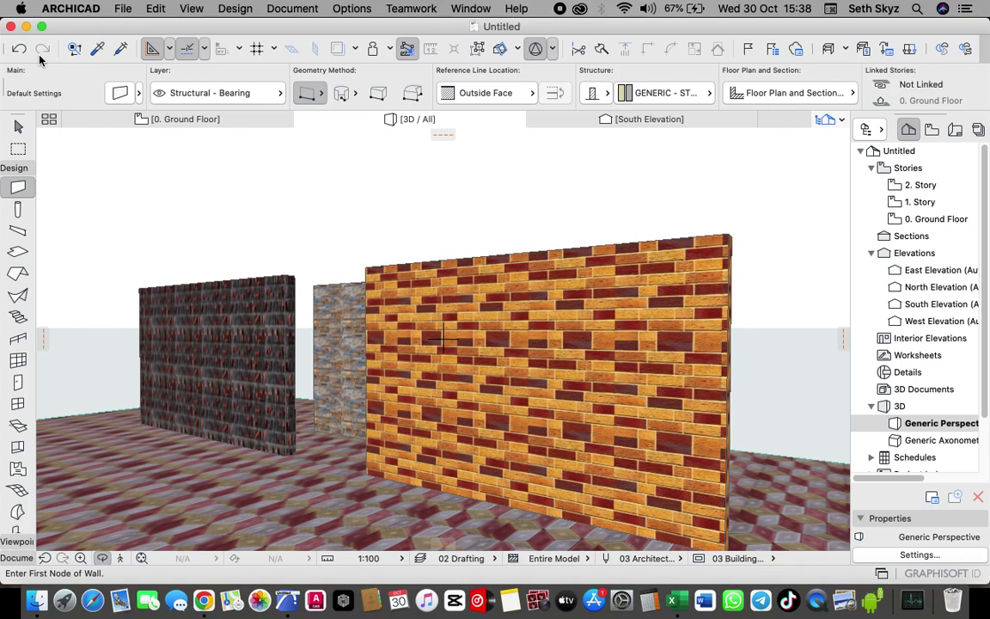
- Set the Wall Default Settings to override all three faces with brick coloured 01
double_click(16, 187)
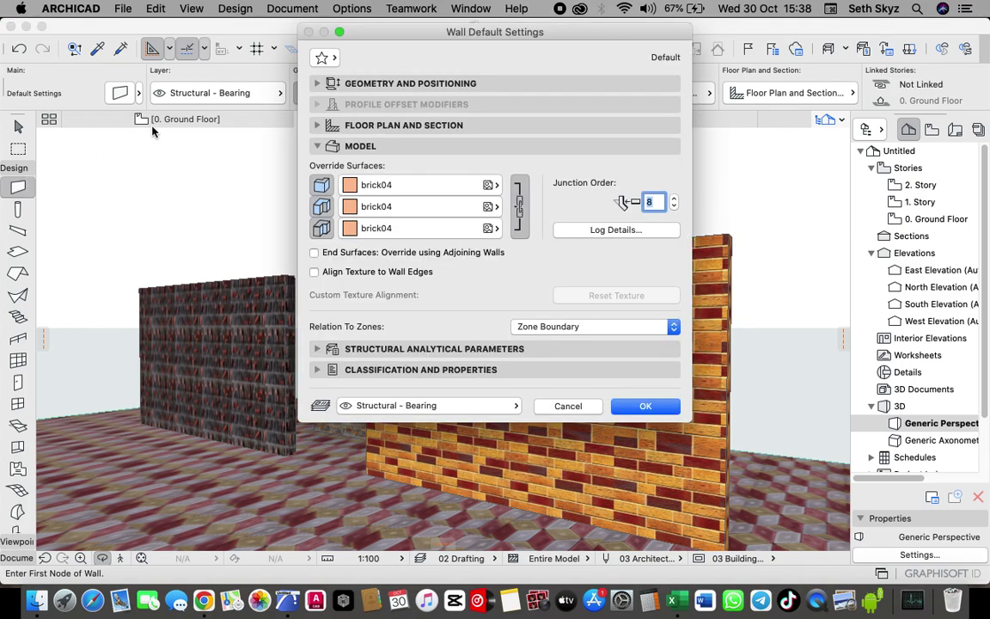
left_click(321, 185)
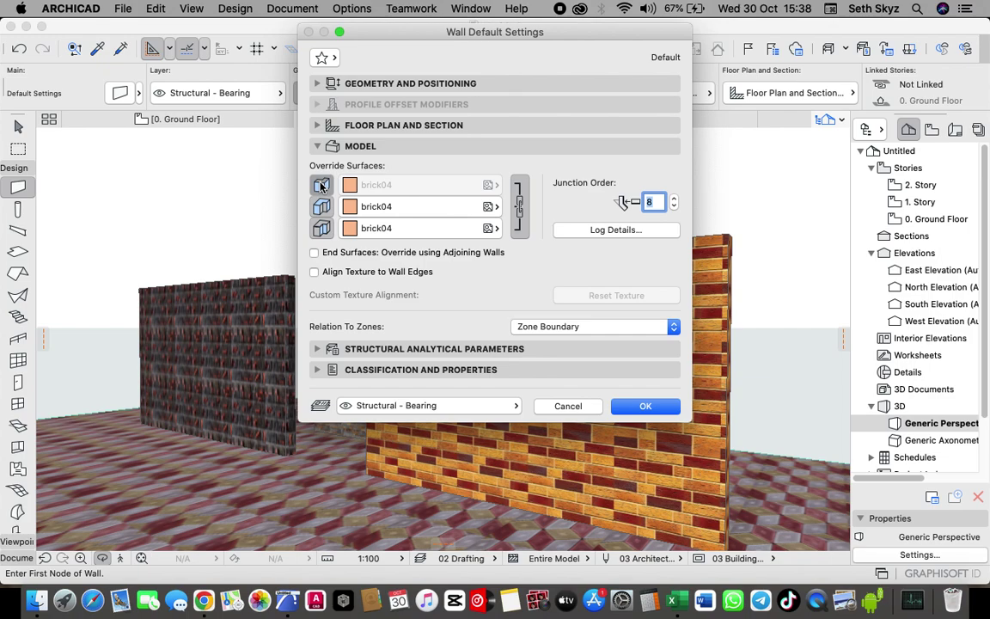
left_click(321, 185)
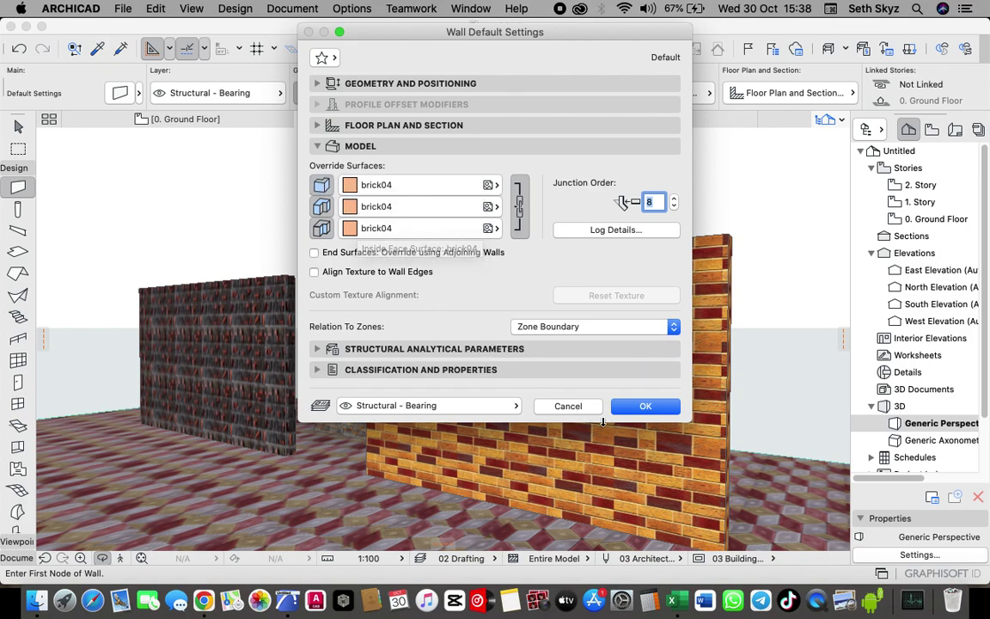
left_click(354, 185)
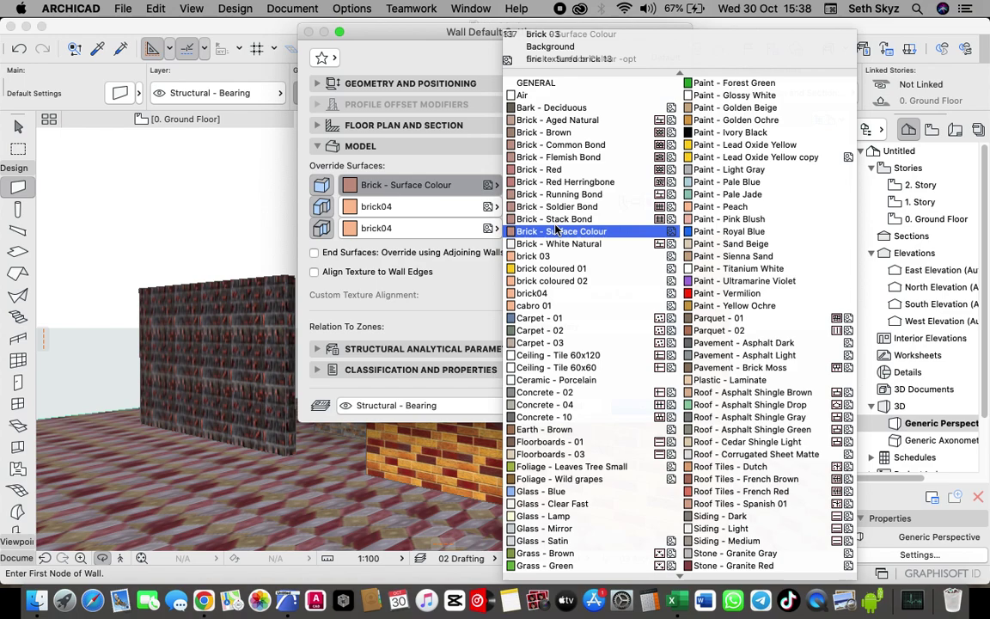
left_click(554, 270)
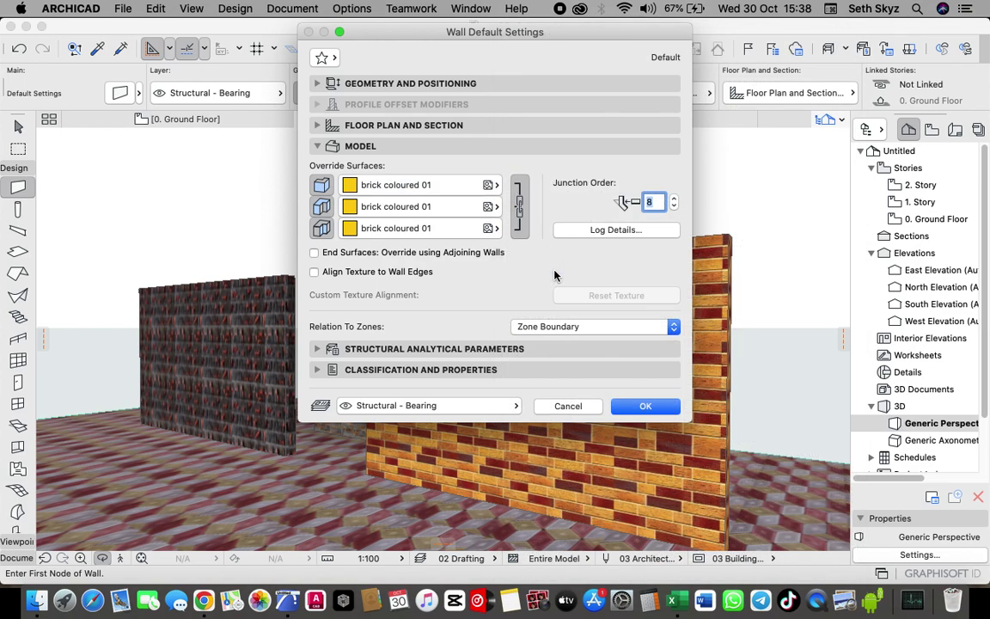
left_click(643, 406)
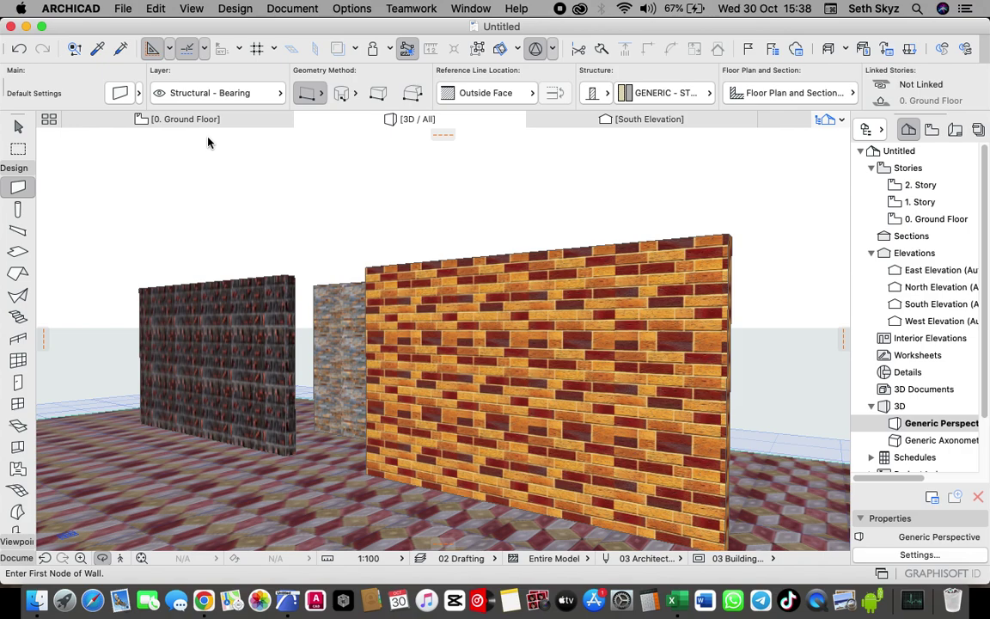
- Draw a new wall below the other three on the Ground Floor plan
left_click(184, 121)
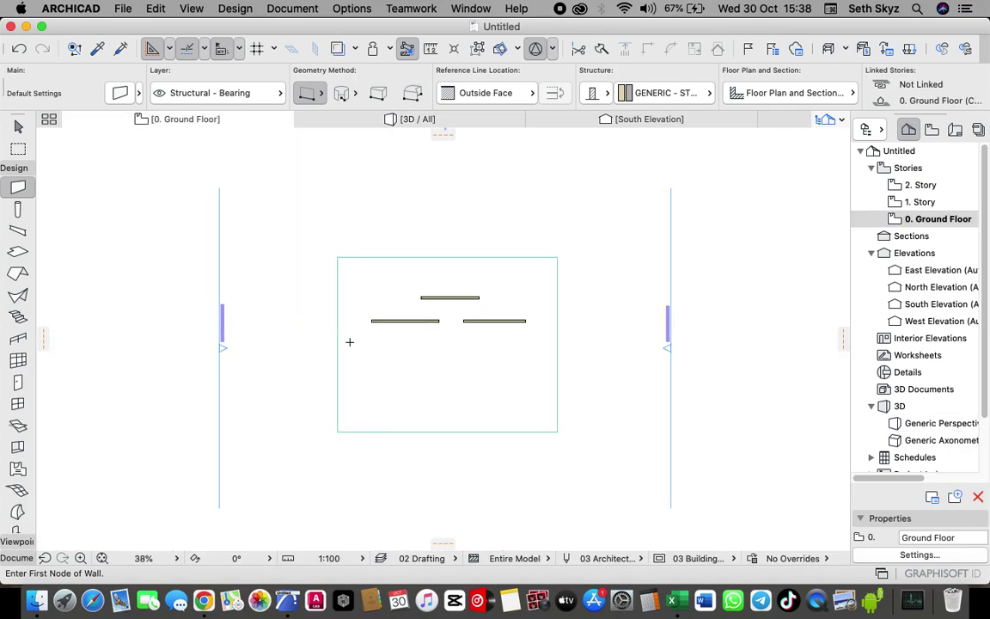
scroll(430, 353, "up", 5)
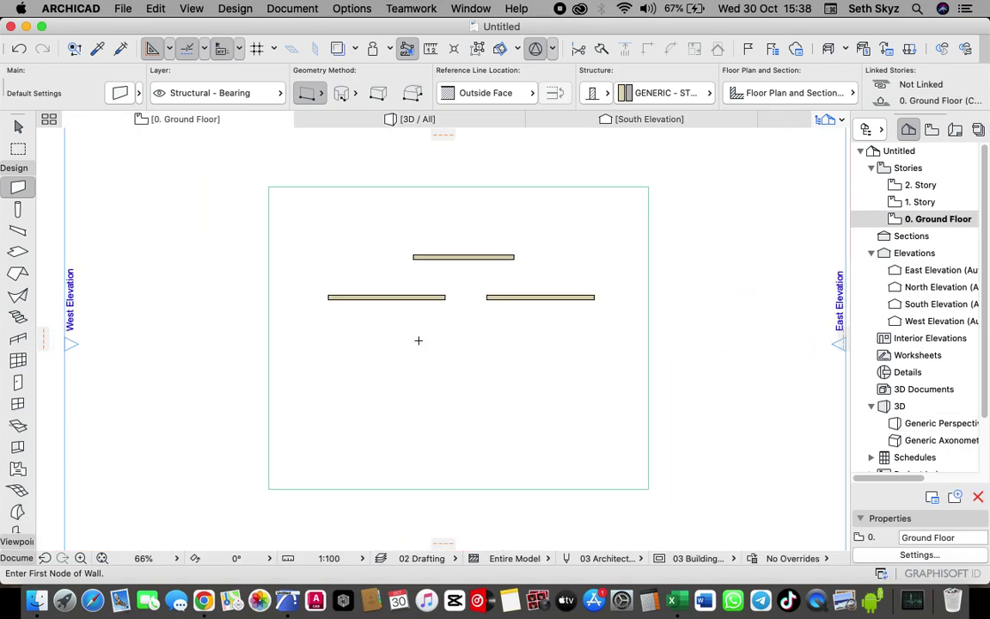
left_click(505, 339)
- Orbit the 3D view to inspect the new brick coloured 01 wall, then return to the plan
left_click(408, 121)
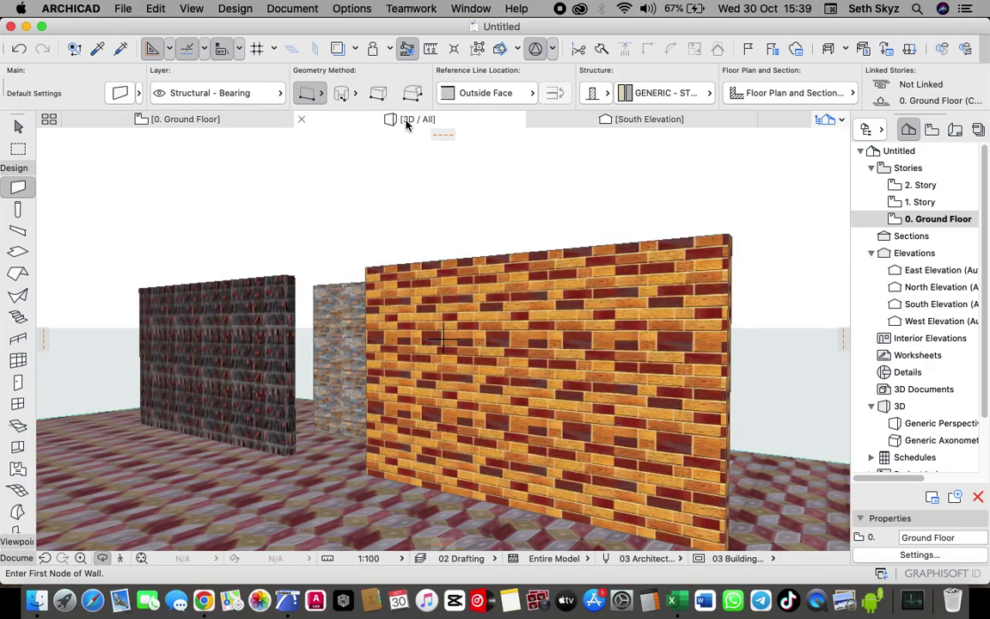
middle_click_drag(402, 215, 516, 296, "shift")
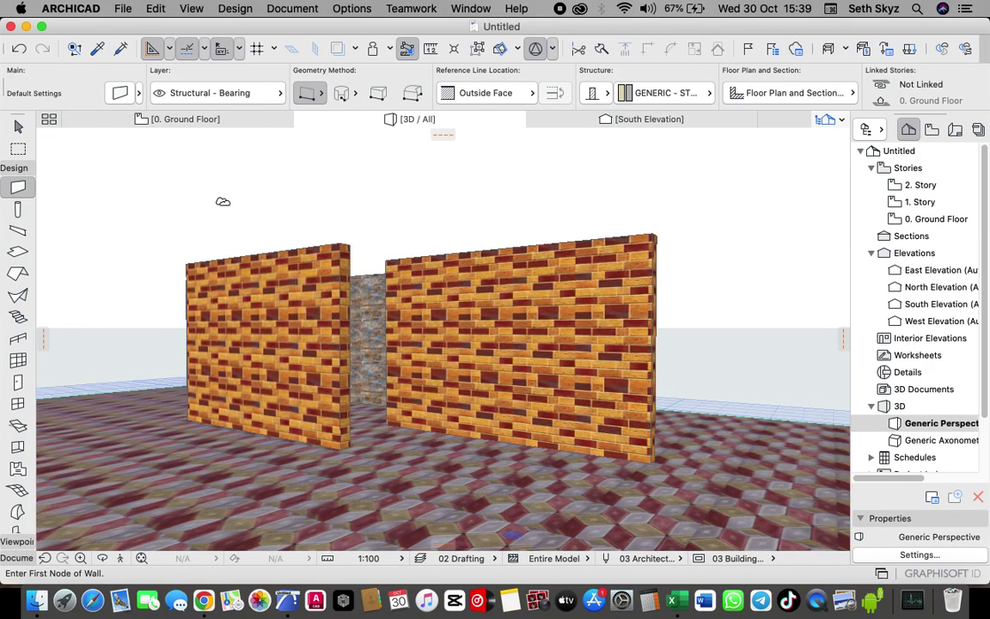
middle_click_drag(226, 235, 165, 269, "shift")
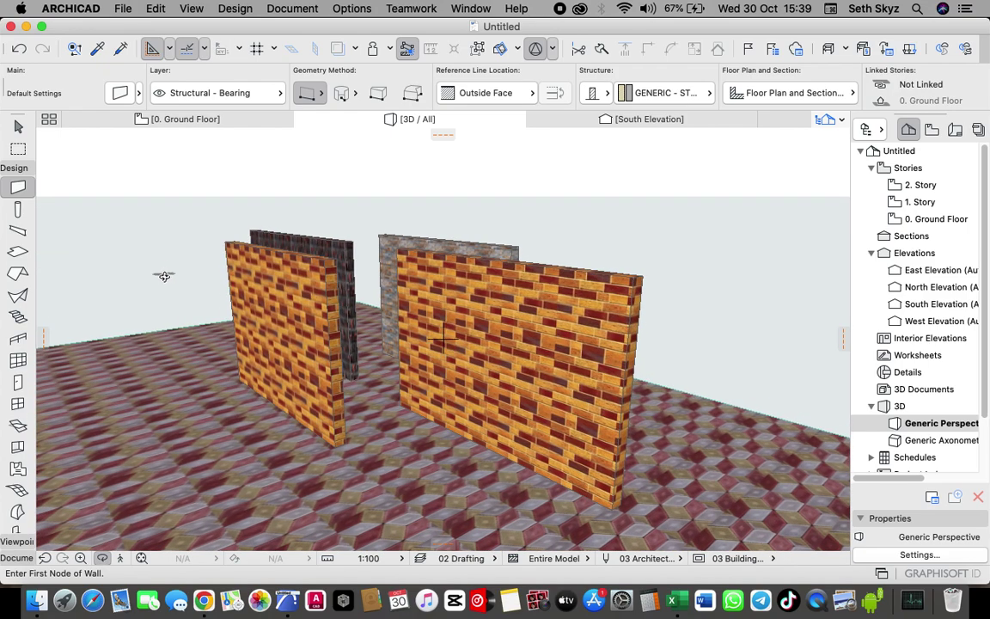
middle_click_drag(162, 275, 185, 263, "shift")
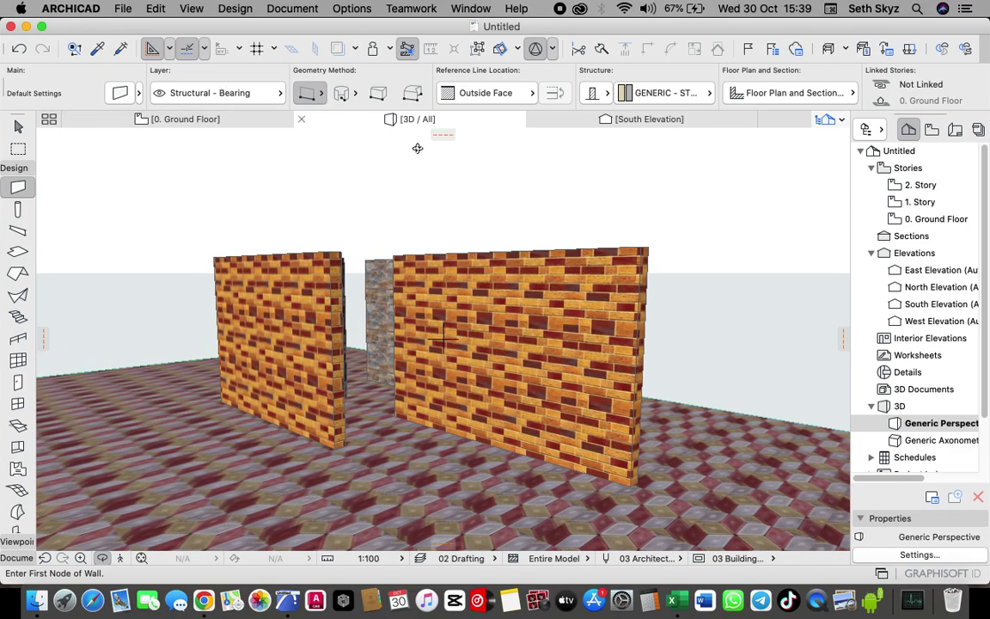
left_click(178, 119)
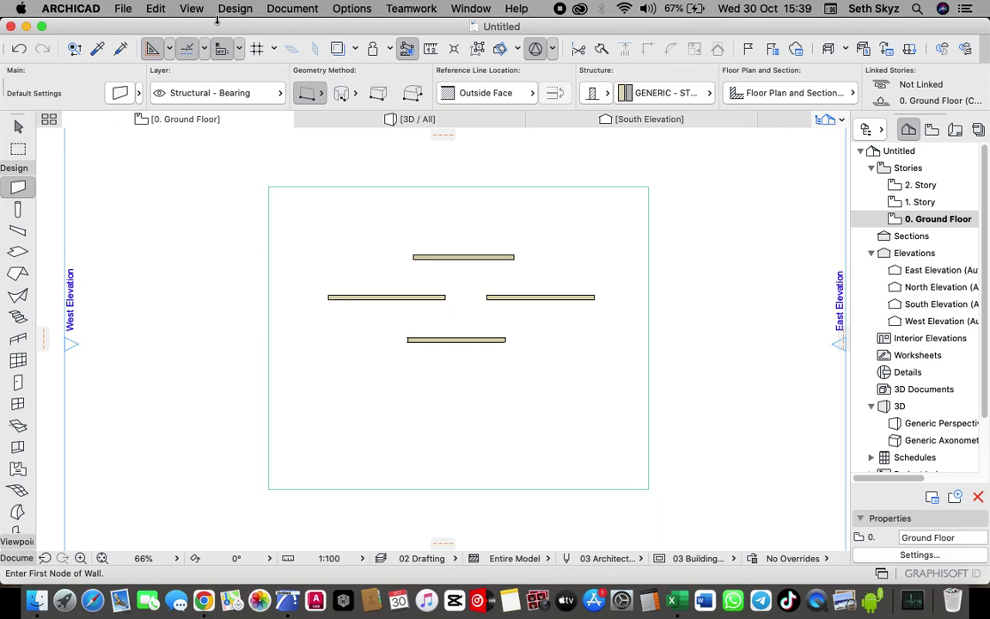
- Open Options > Element Attributes > Surfaces on brick04, keep Basic Engine, and start a new surface
left_click(352, 9)
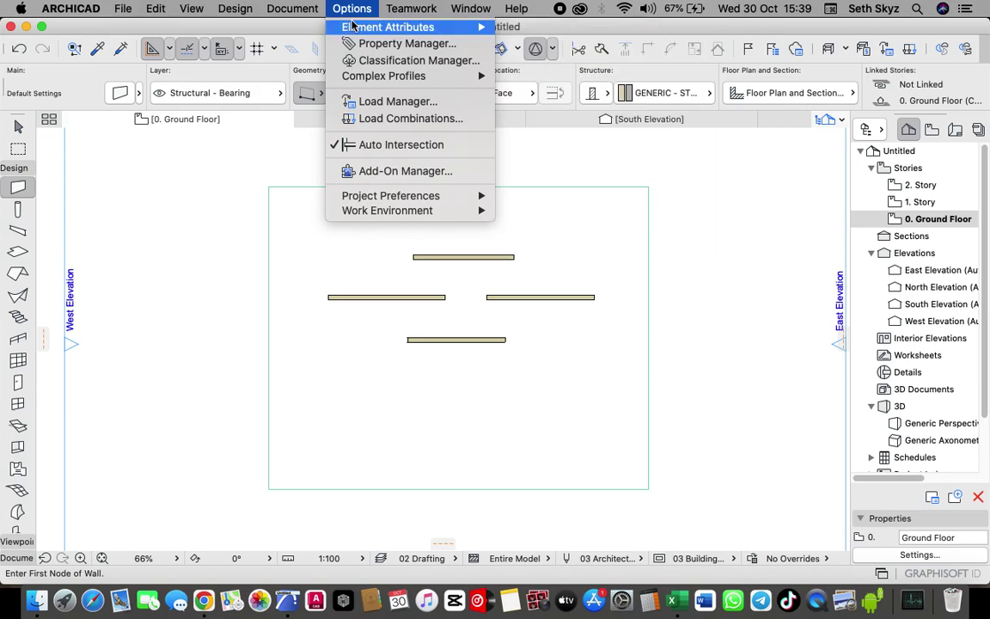
mouse_move(331, 25)
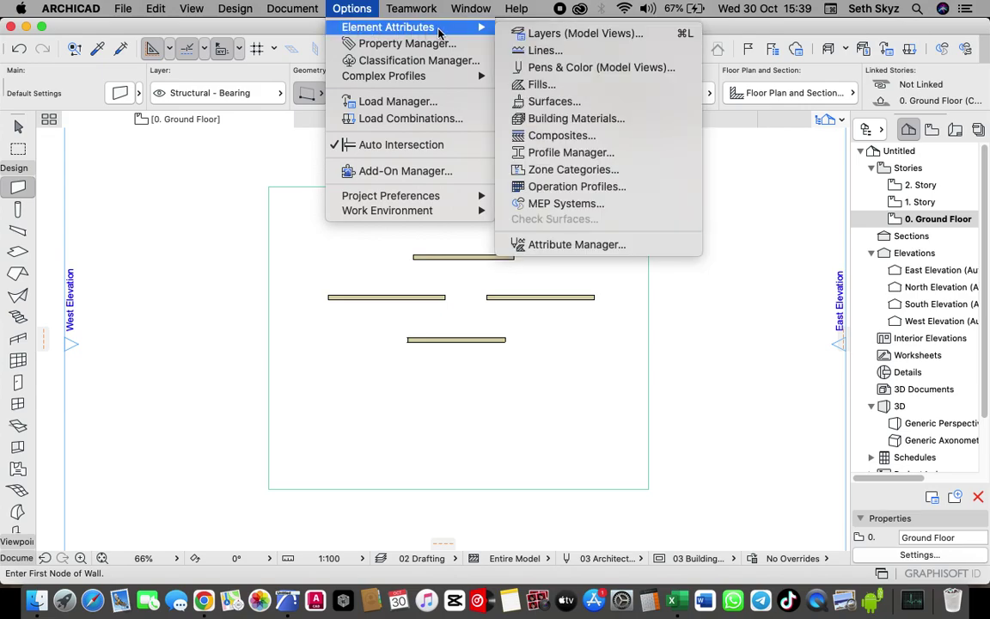
left_click(544, 103)
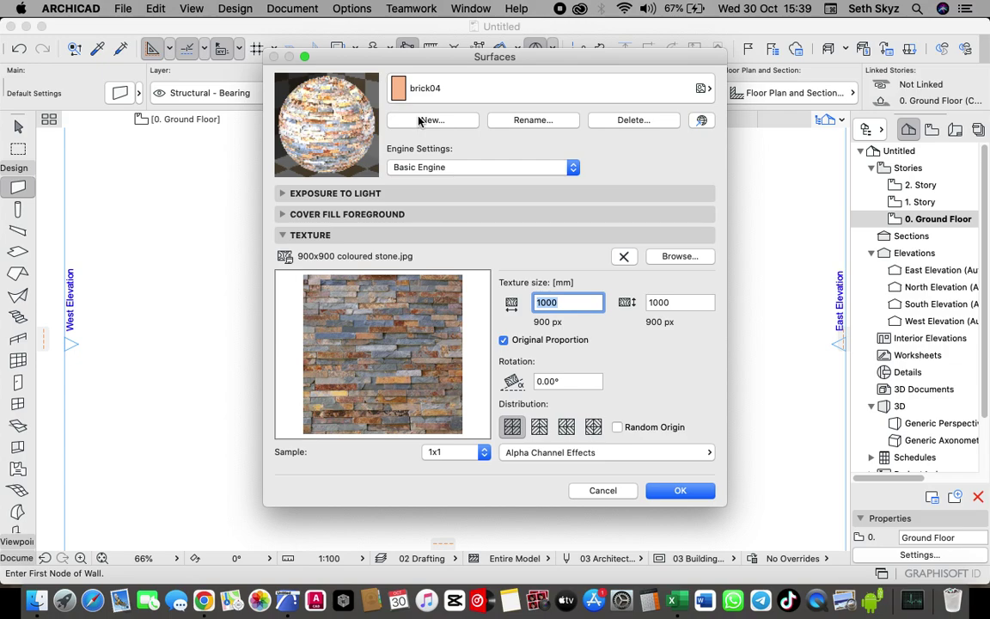
left_click(431, 168)
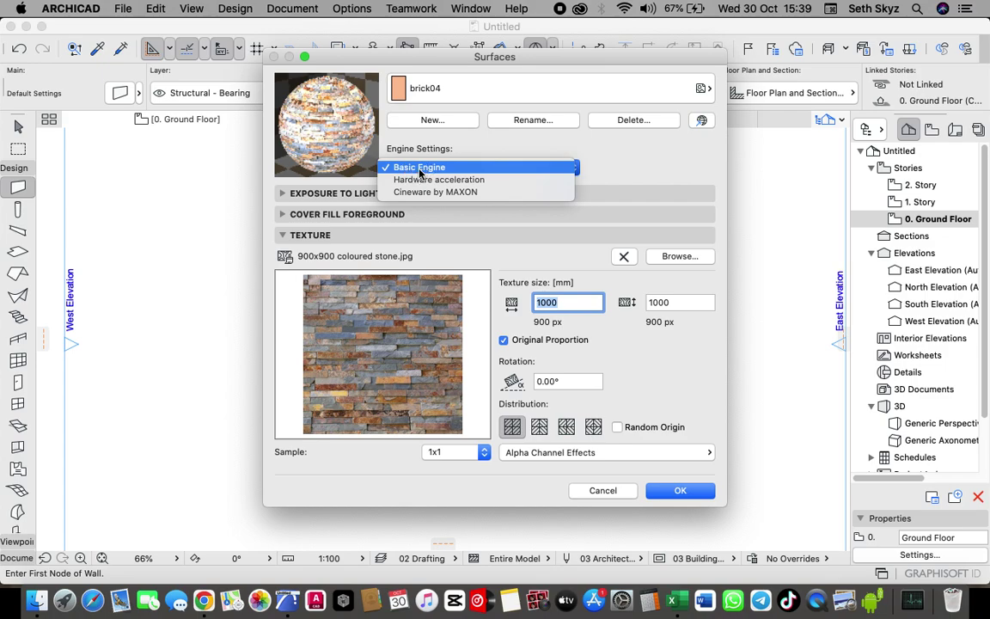
left_click(442, 150)
left_click(431, 121)
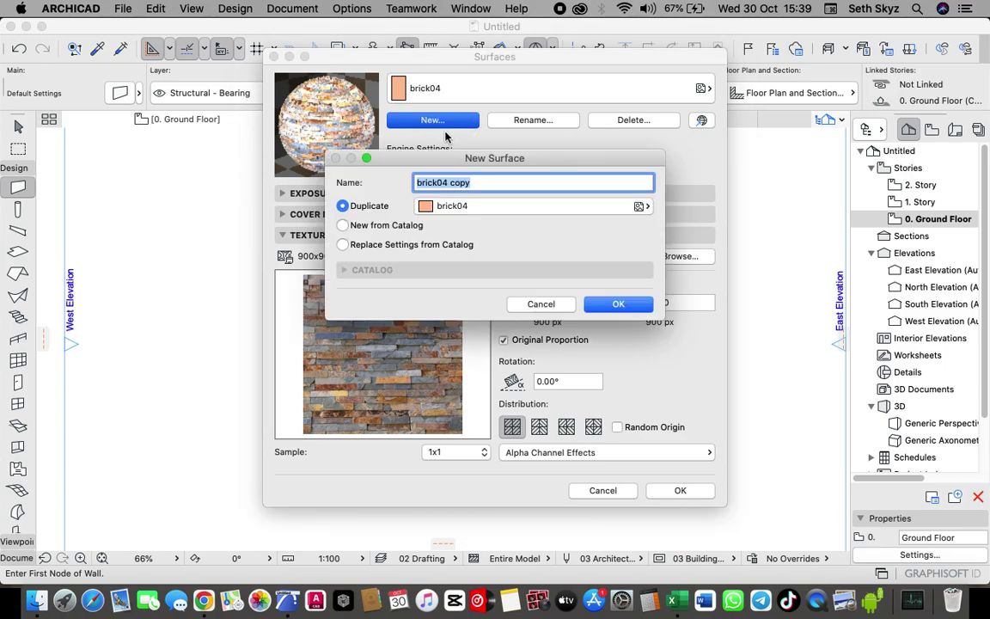
- Name the brick04 duplicate brick05 and confirm it
left_click(477, 184)
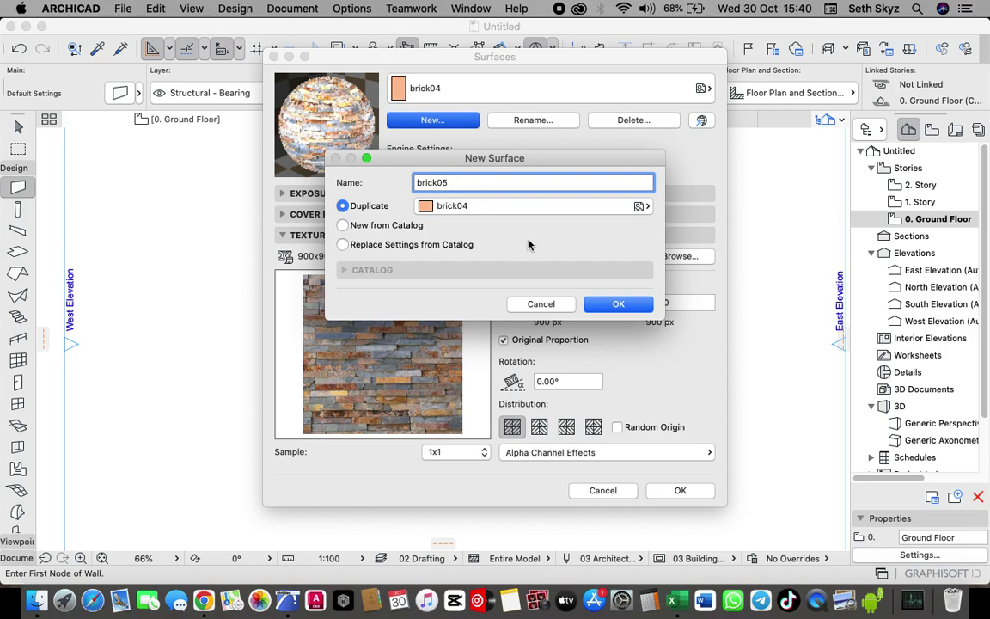
left_click(621, 304)
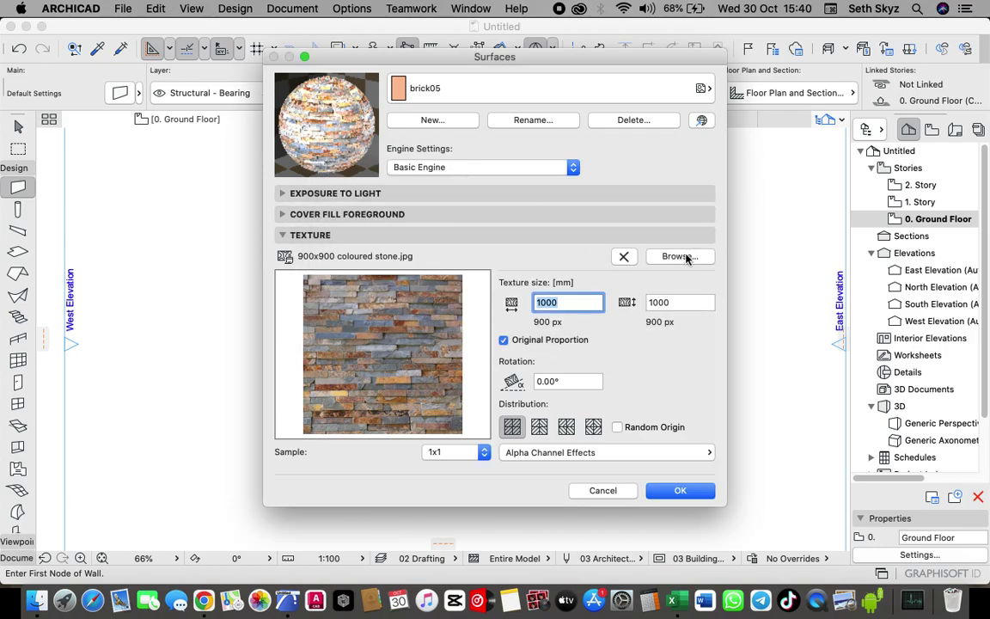
- Open the texture image library from brick05's Texture section
left_click(285, 236)
left_click(292, 237)
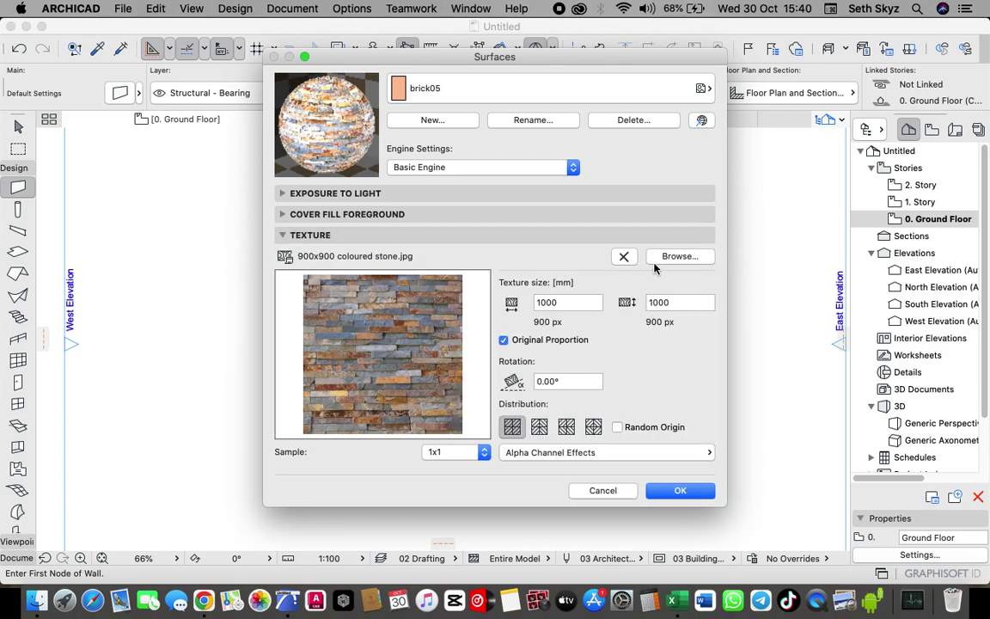
left_click(680, 256)
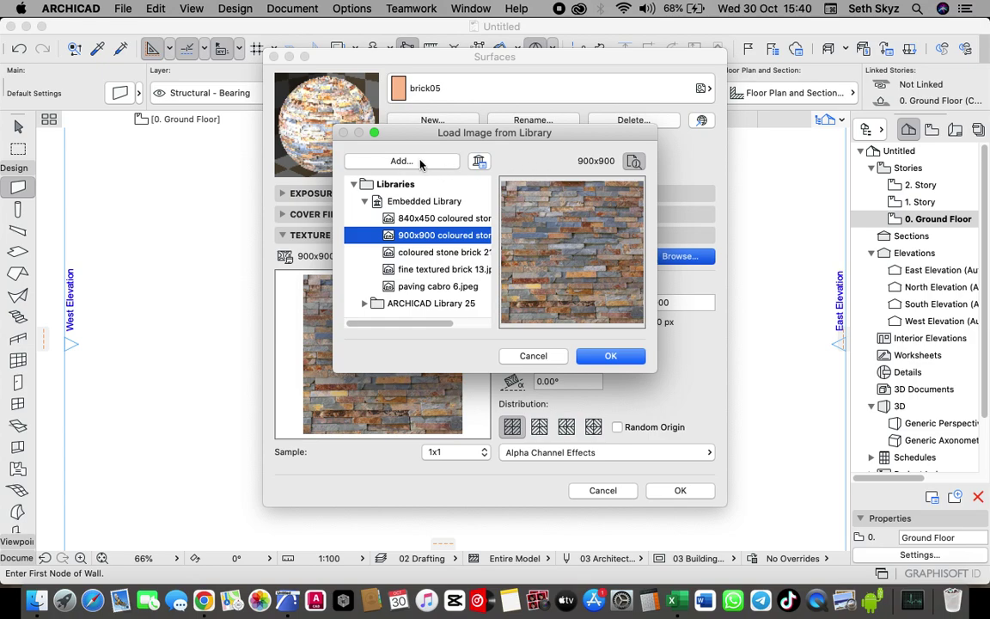
- Add grey running bond brick 20.jpg from disk and use it as brick05's texture
left_click(400, 163)
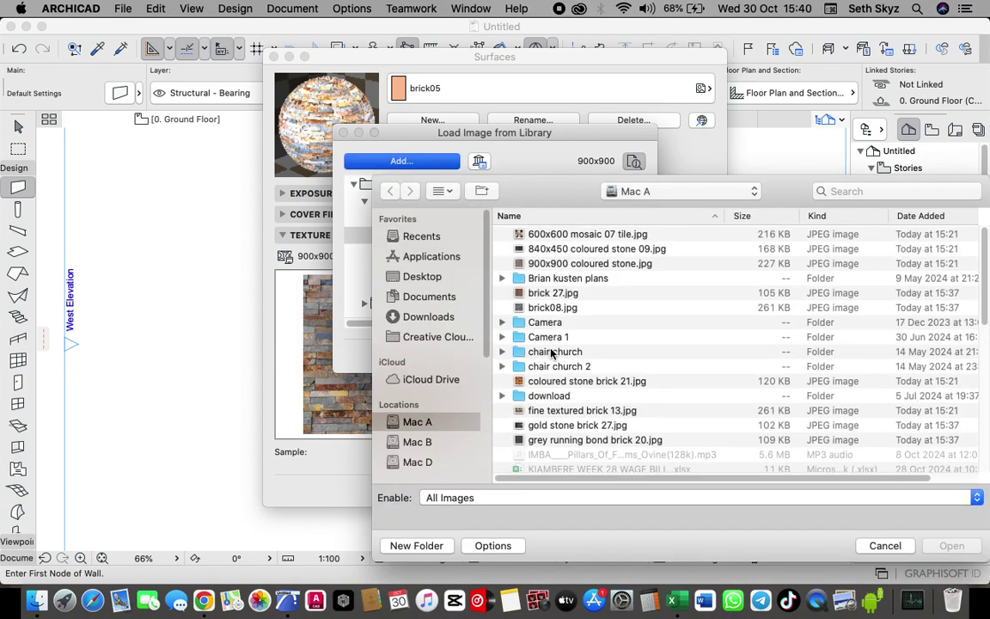
scroll(552, 353, "down", 1)
scroll(552, 353, "up", 1)
scroll(548, 352, "down", 3)
scroll(548, 353, "up", 3)
scroll(547, 352, "down", 3)
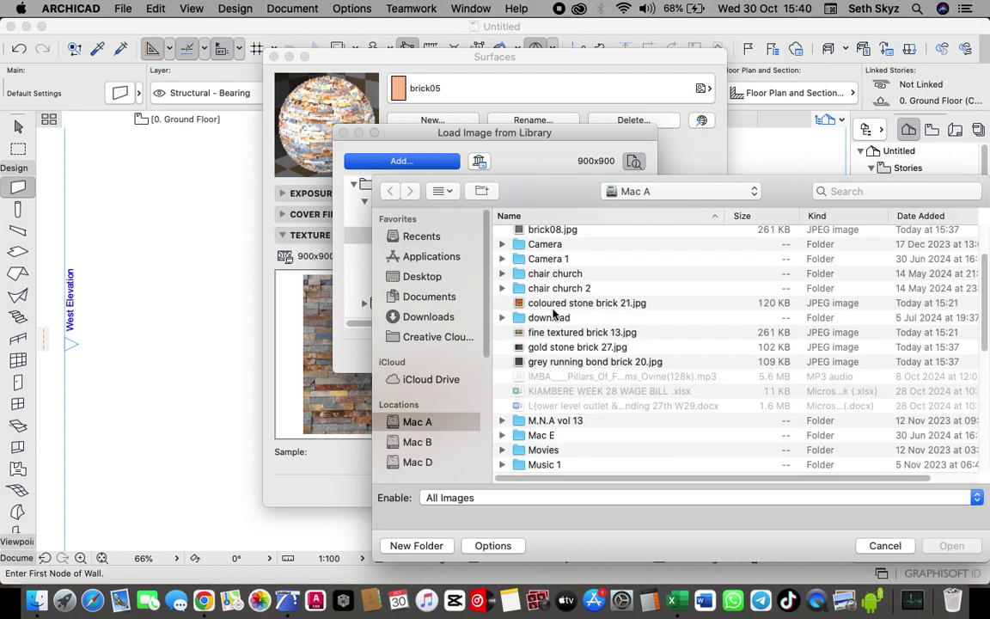
scroll(553, 314, "up", 3)
scroll(555, 308, "down", 1)
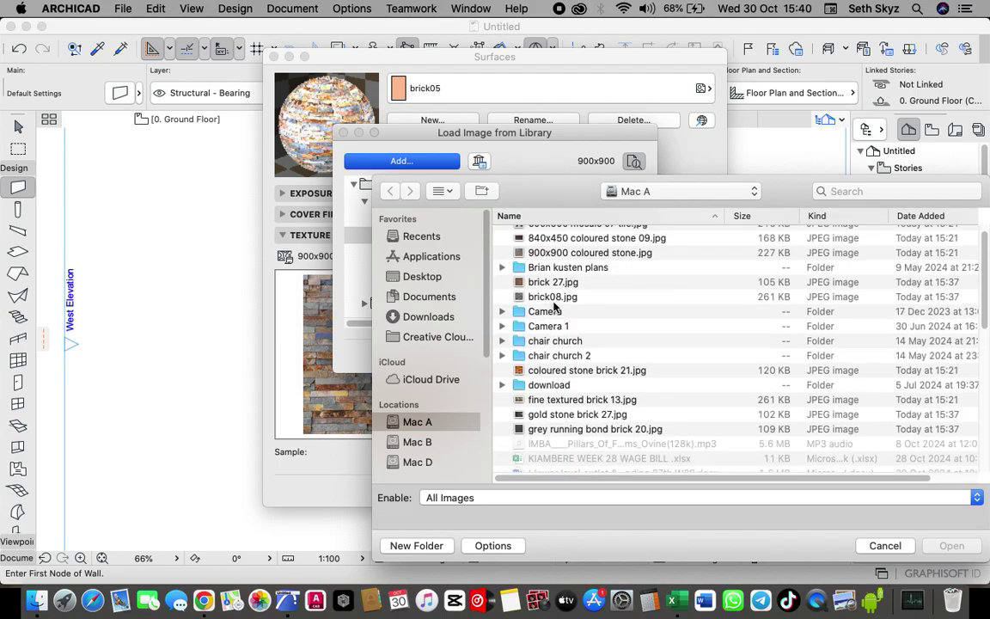
scroll(554, 307, "down", 3)
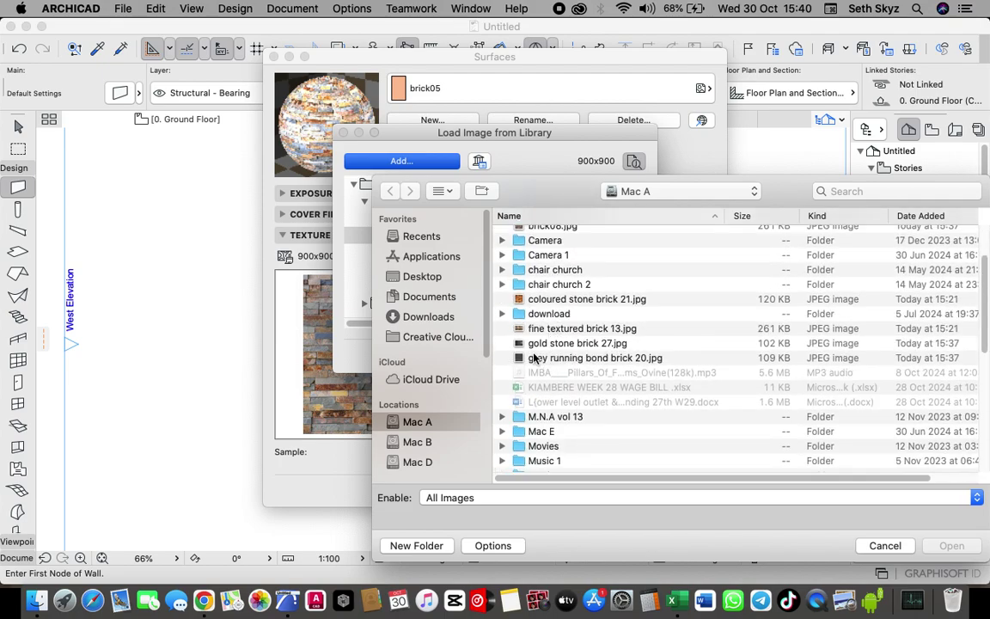
left_click(581, 360)
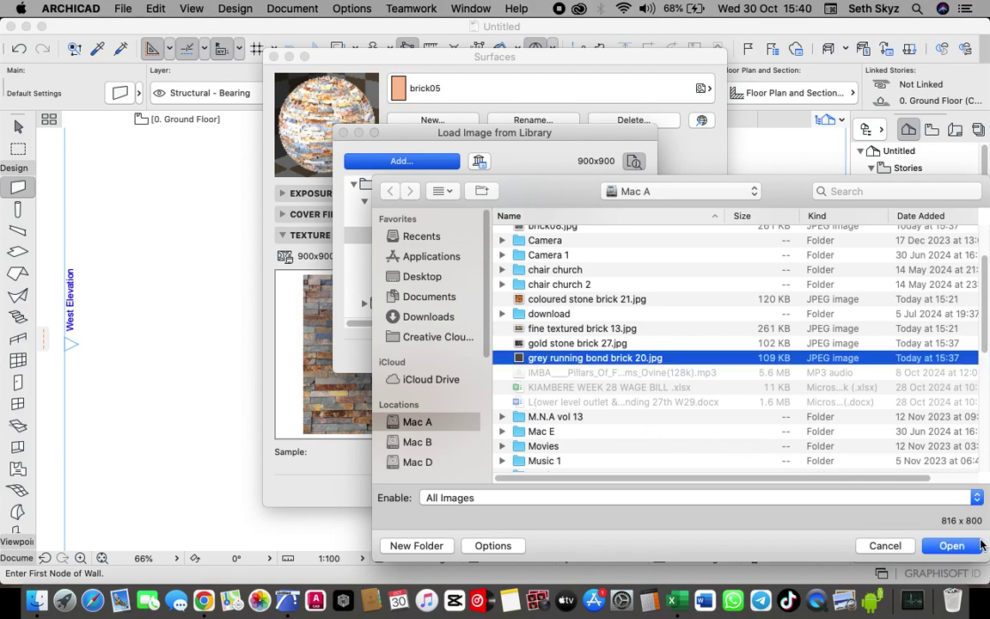
left_click(951, 545)
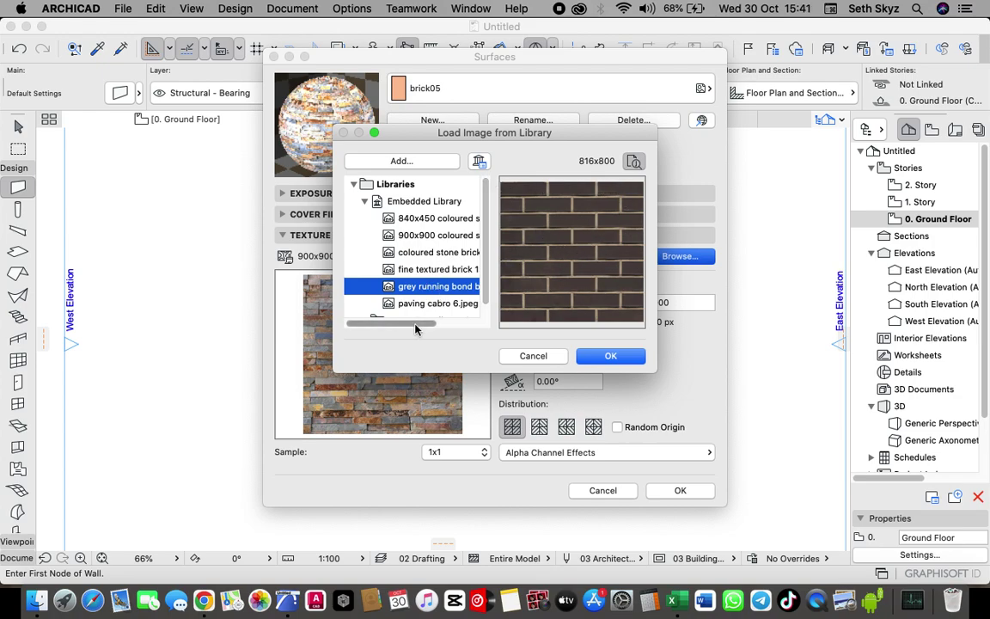
mouse_move(415, 324)
left_mouse_down()
mouse_move(442, 328)
mouse_move(417, 325)
left_mouse_up()
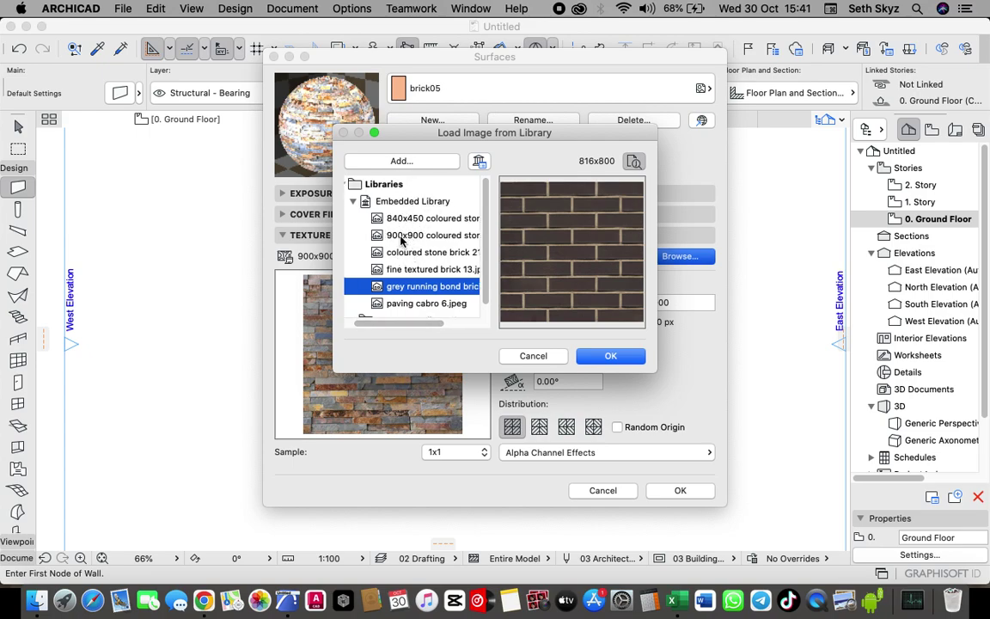
left_click(608, 355)
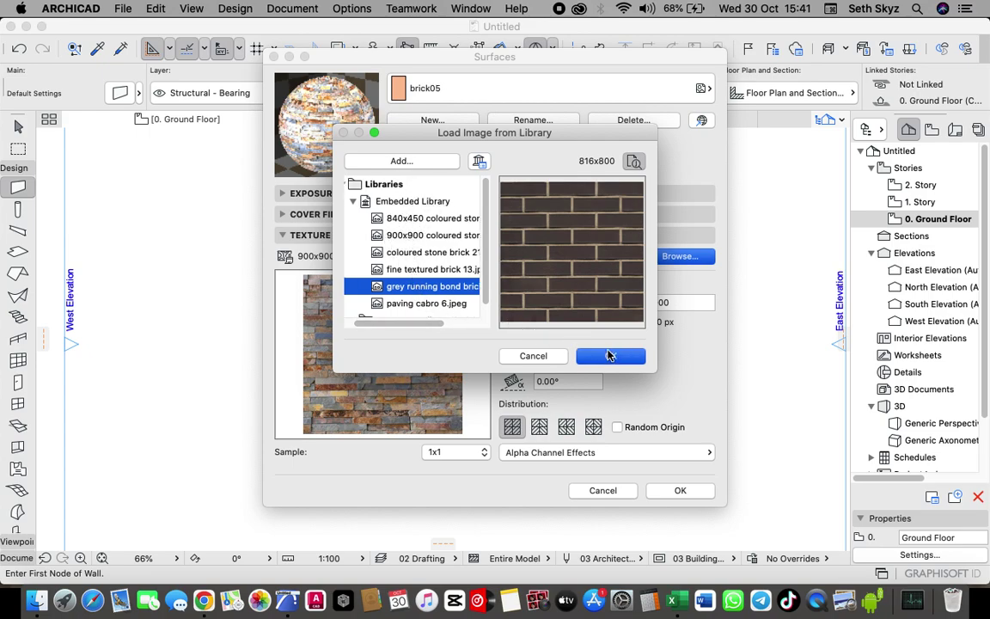
- Save the surface changes and set the wall defaults to brick05 on all three faces
left_click(678, 492)
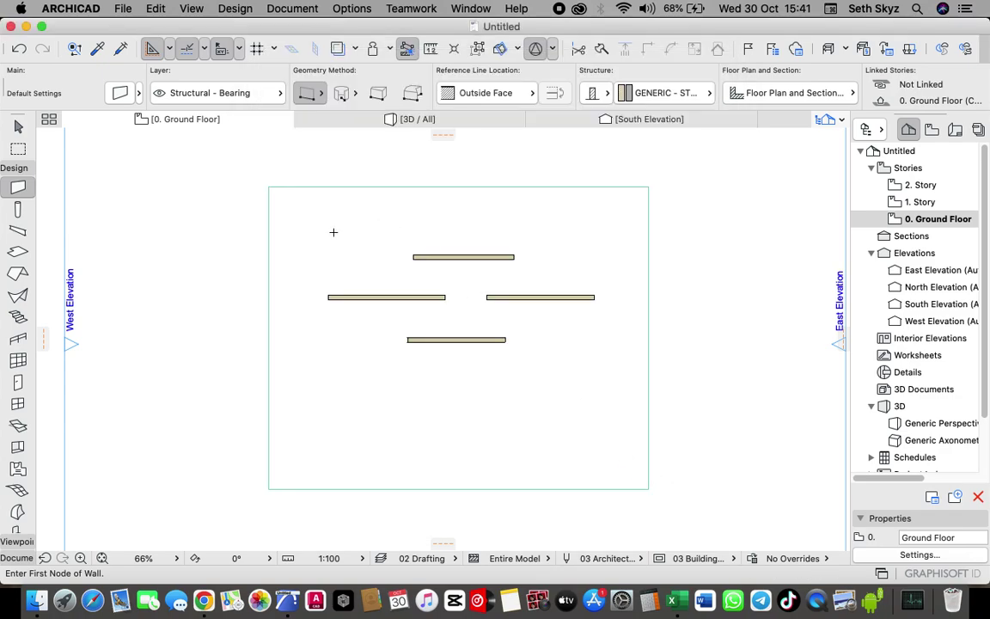
left_click(116, 92)
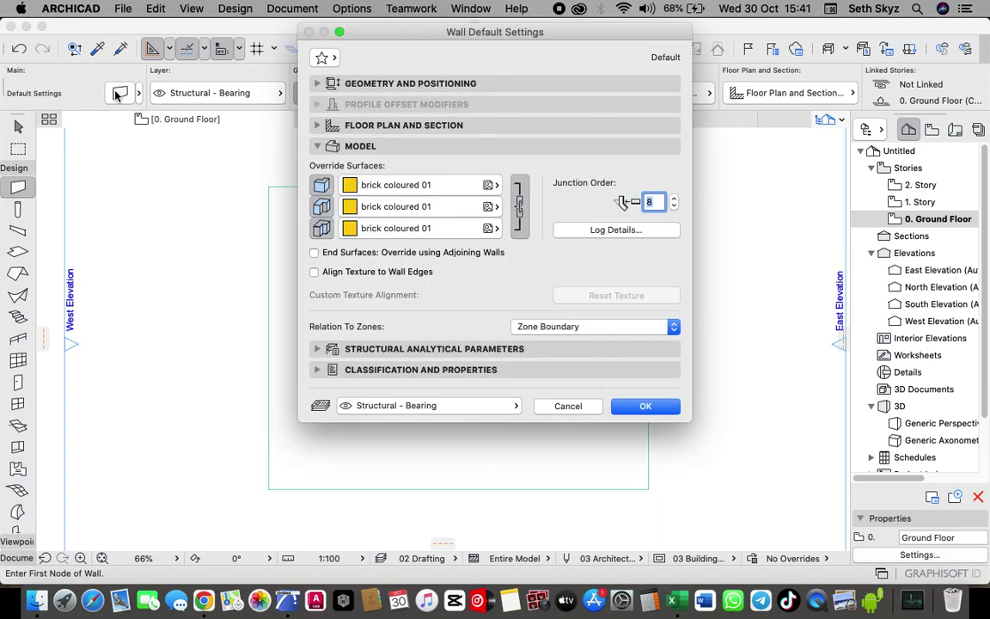
left_click(362, 184)
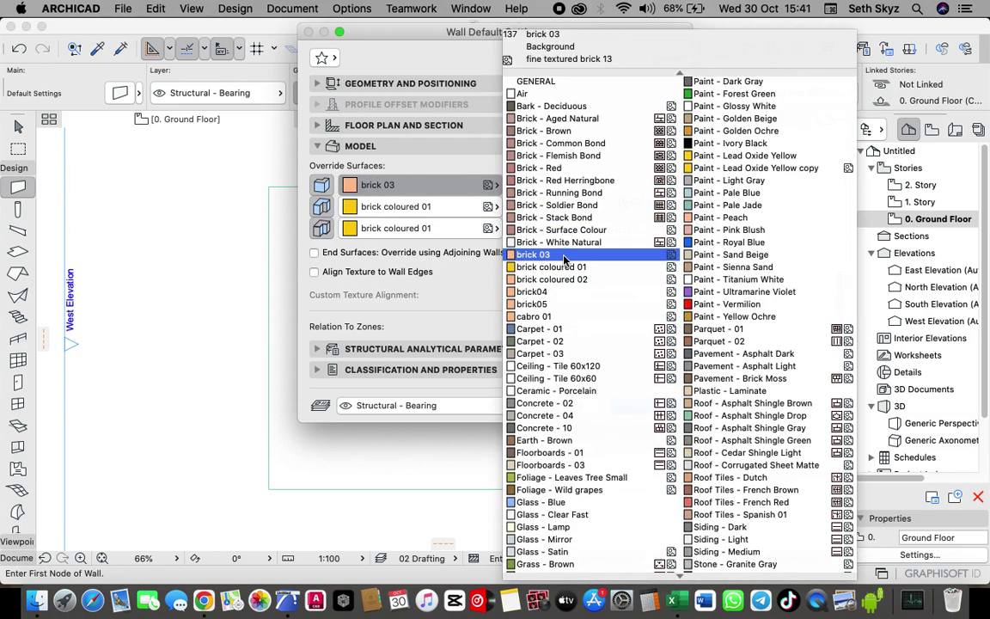
scroll(560, 269, "down", 1)
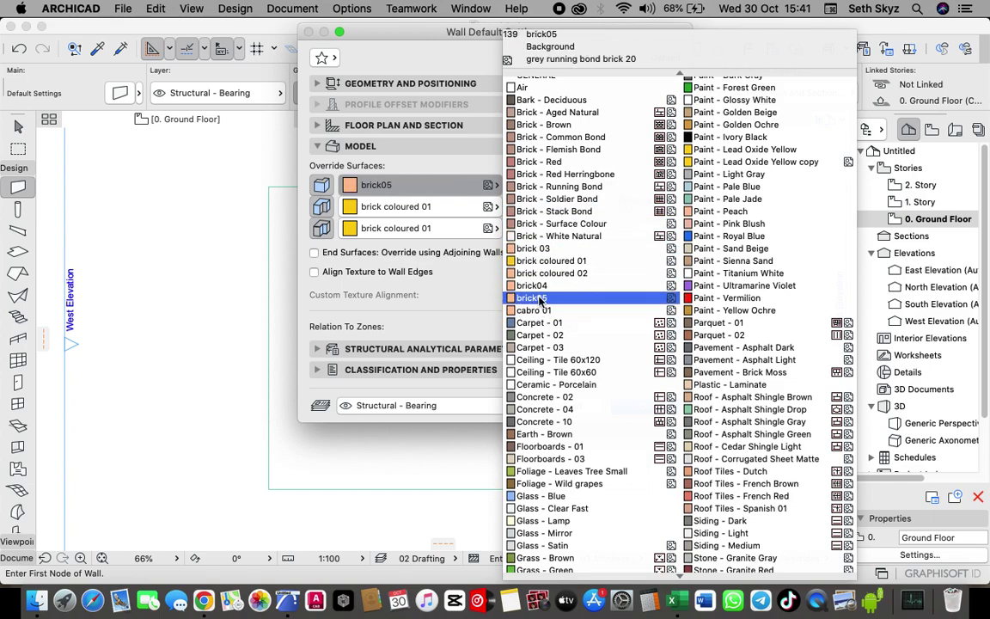
scroll(540, 215, "up", 1)
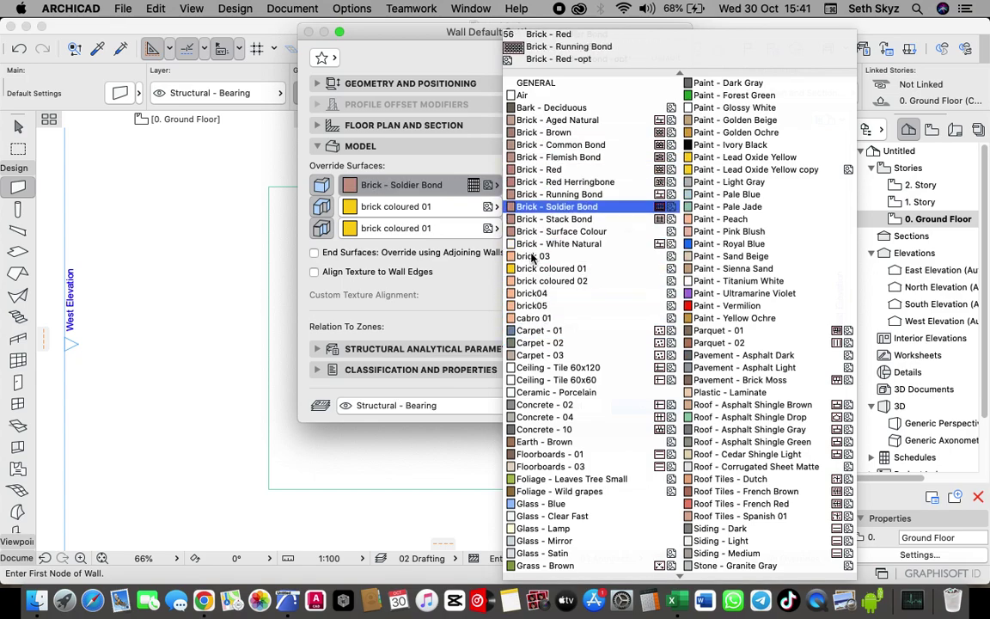
left_click(533, 308)
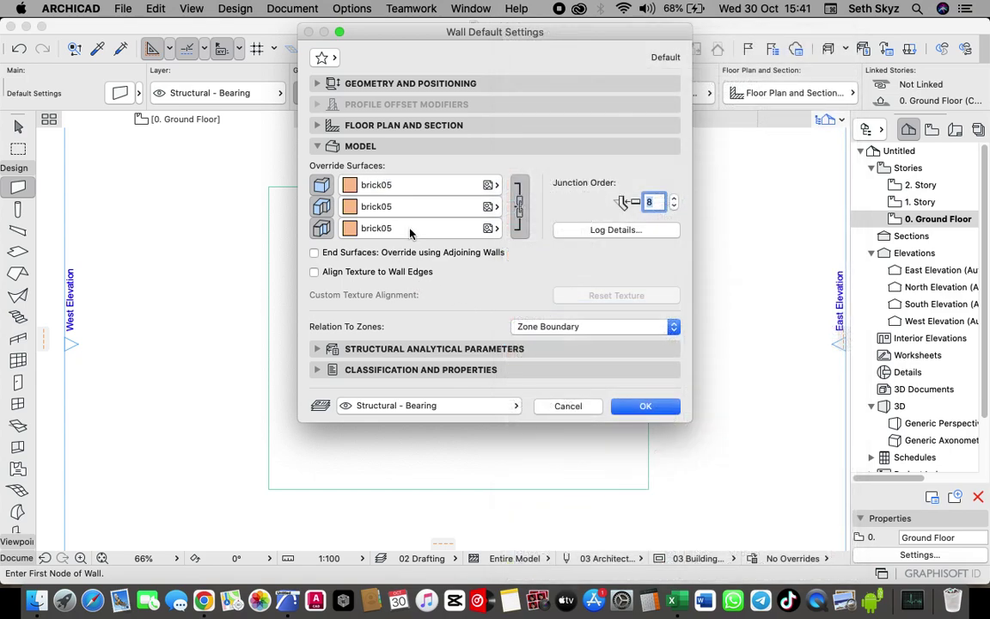
- Confirm the wall defaults and draw a short wall at the plan's lower left
left_click(637, 407)
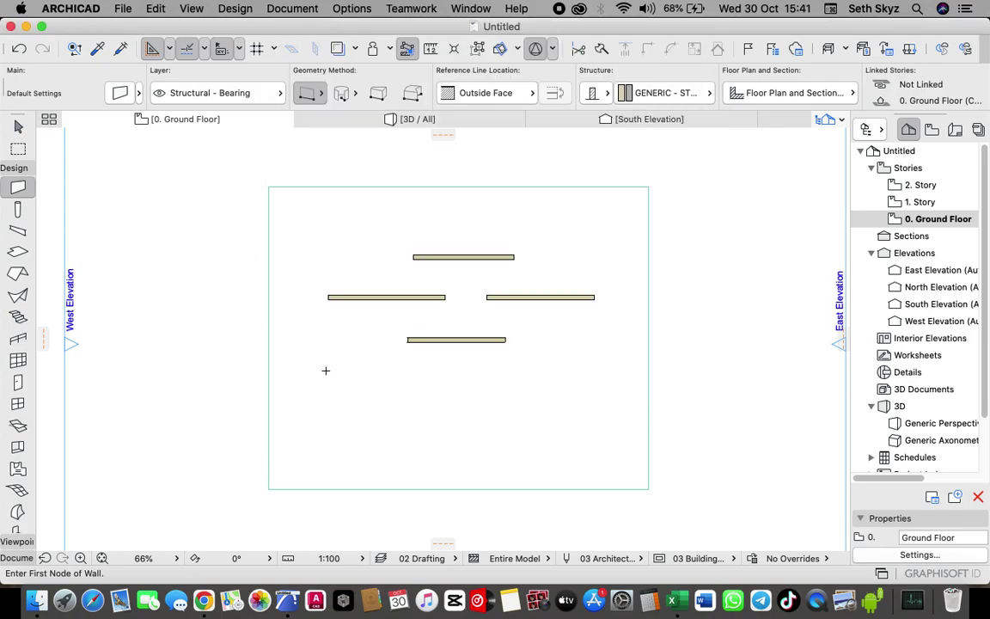
left_click(325, 371)
left_click(411, 367)
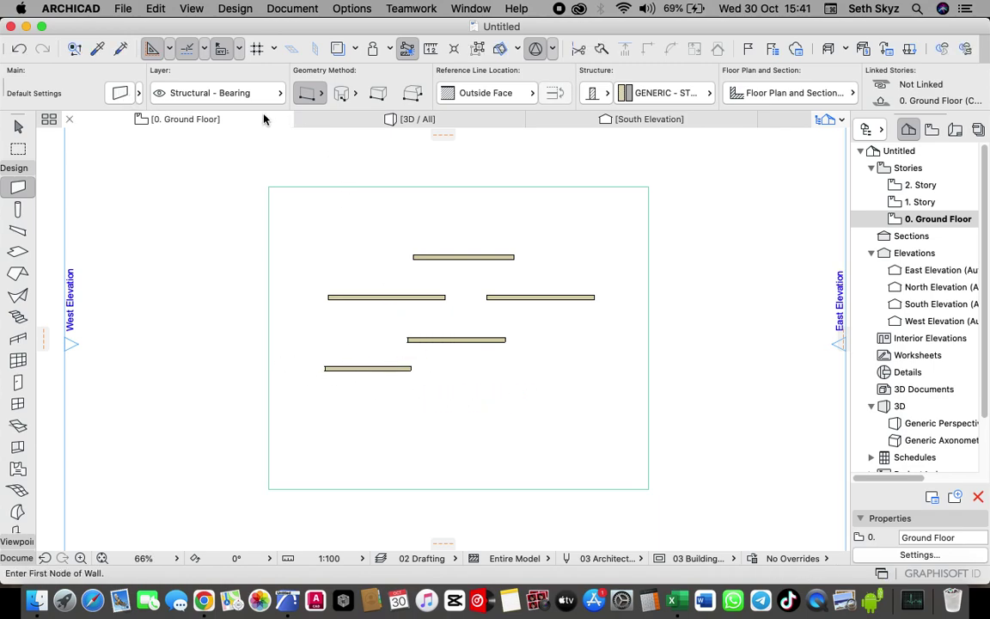
- Check in 3D that the new wall shows the grey running-bond brick, then return to the Ground Floor plan
left_click(407, 121)
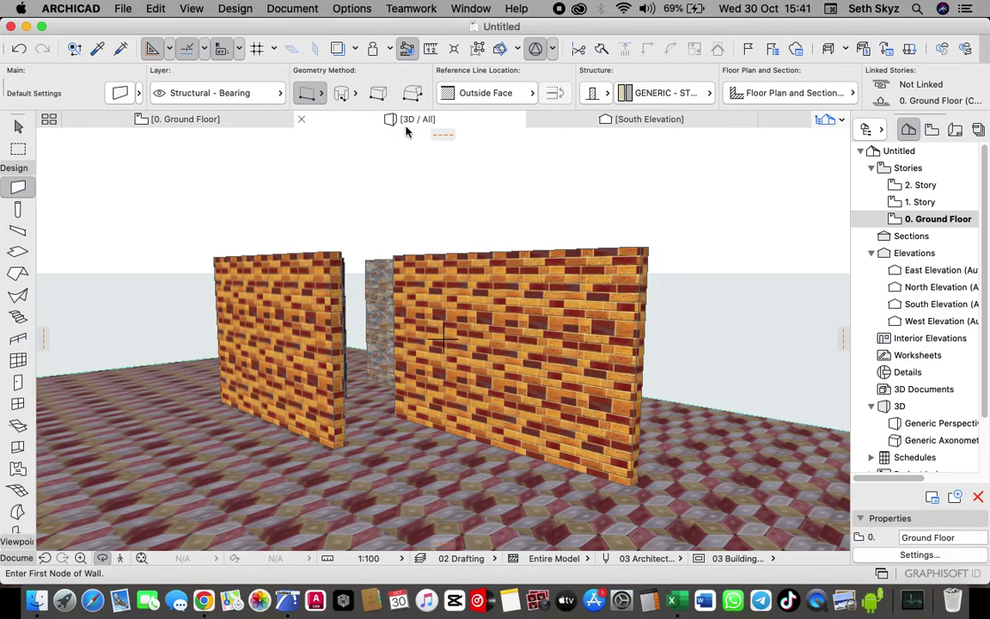
middle_click_drag(287, 263, 457, 288, "shift")
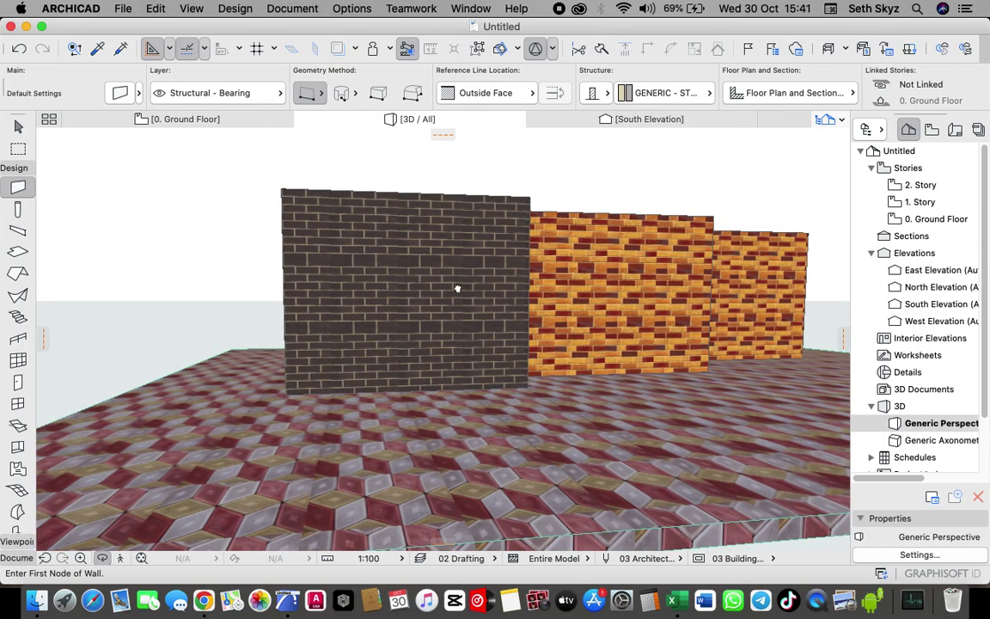
scroll(416, 286, "up", 5)
middle_click_drag(380, 312, 620, 261, "shift")
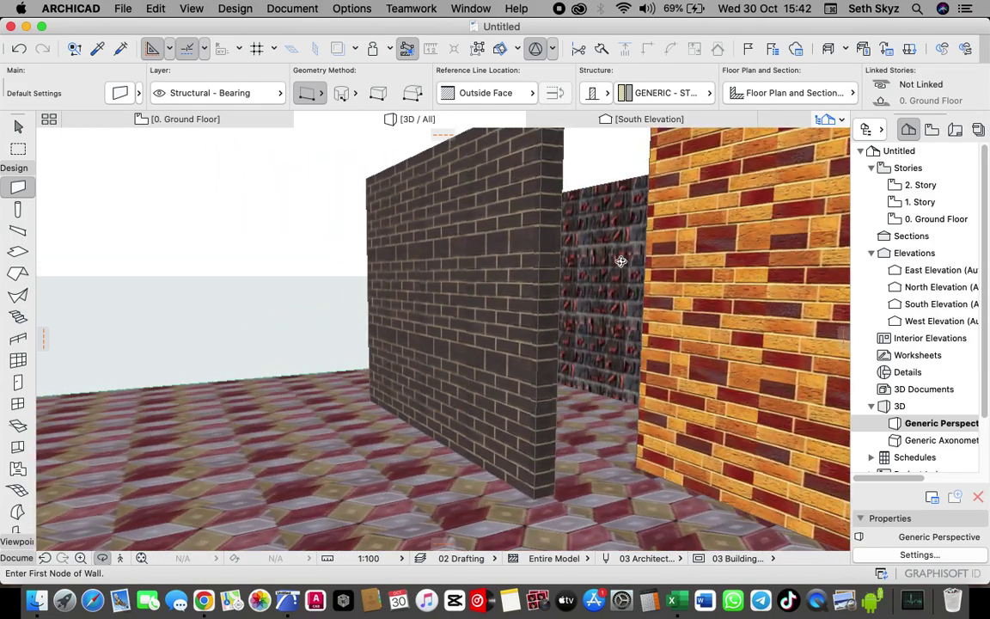
scroll(559, 281, "down", 5)
middle_click_drag(559, 281, 473, 222, "shift")
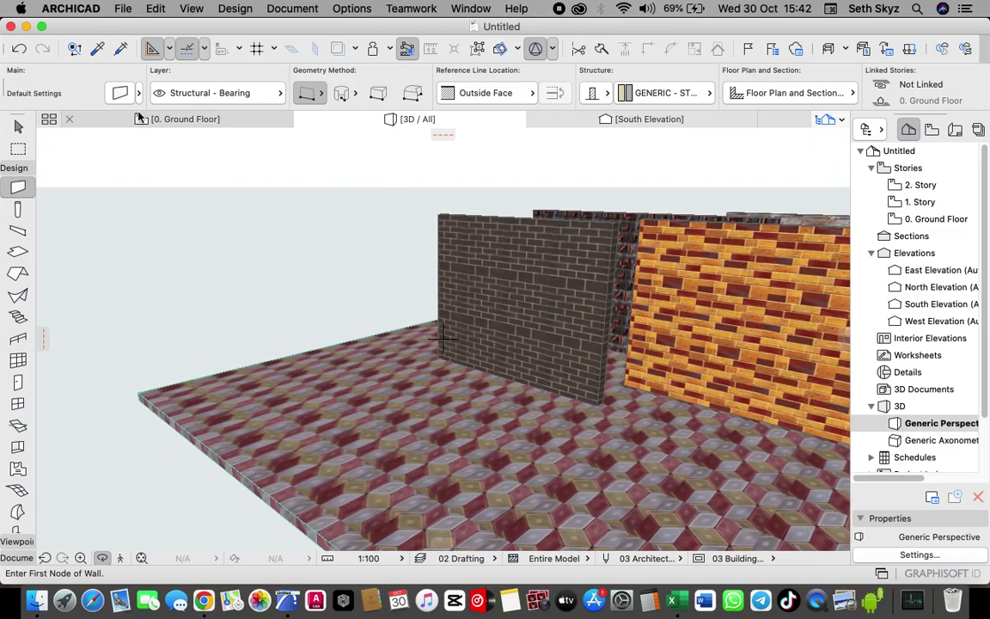
left_click(172, 121)
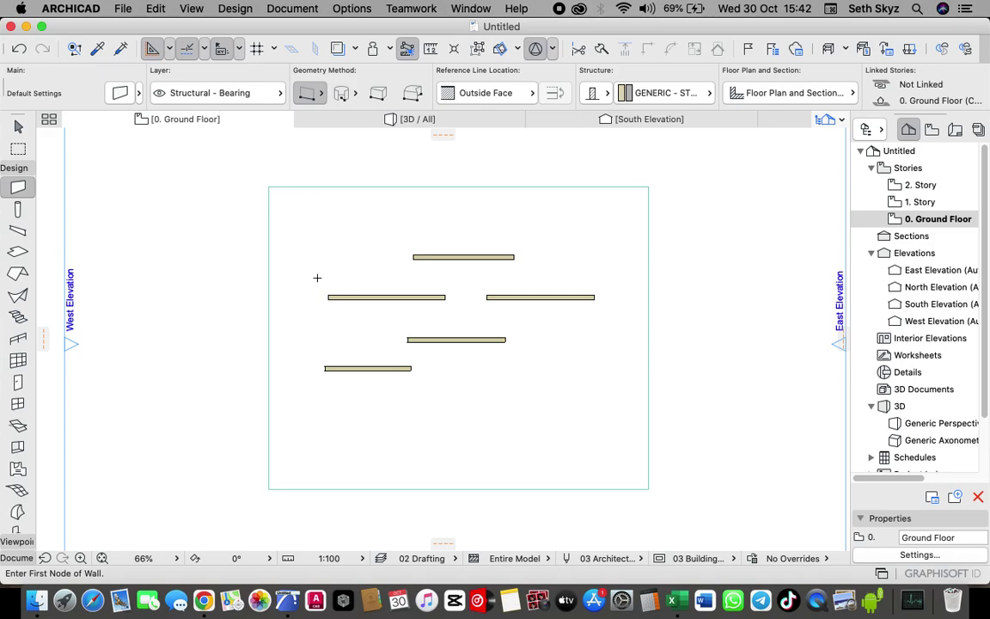
left_click(402, 120)
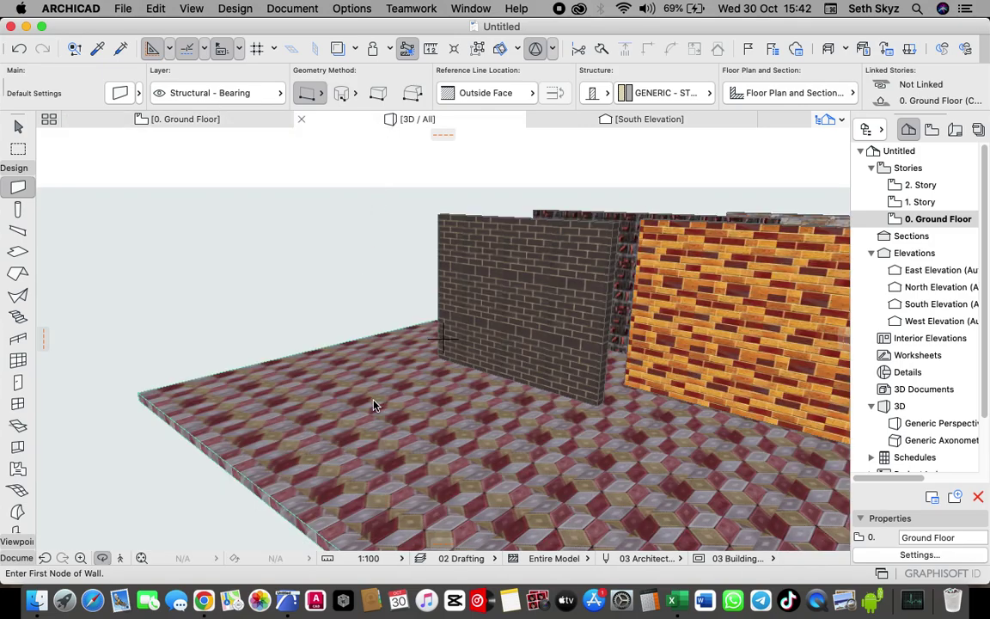
mouse_move(374, 405)
middle_mouse_down("shift")
mouse_move(375, 438)
mouse_move(380, 429)
mouse_move(363, 433)
mouse_move(374, 471)
mouse_move(398, 420)
mouse_move(380, 425)
middle_mouse_up("shift")
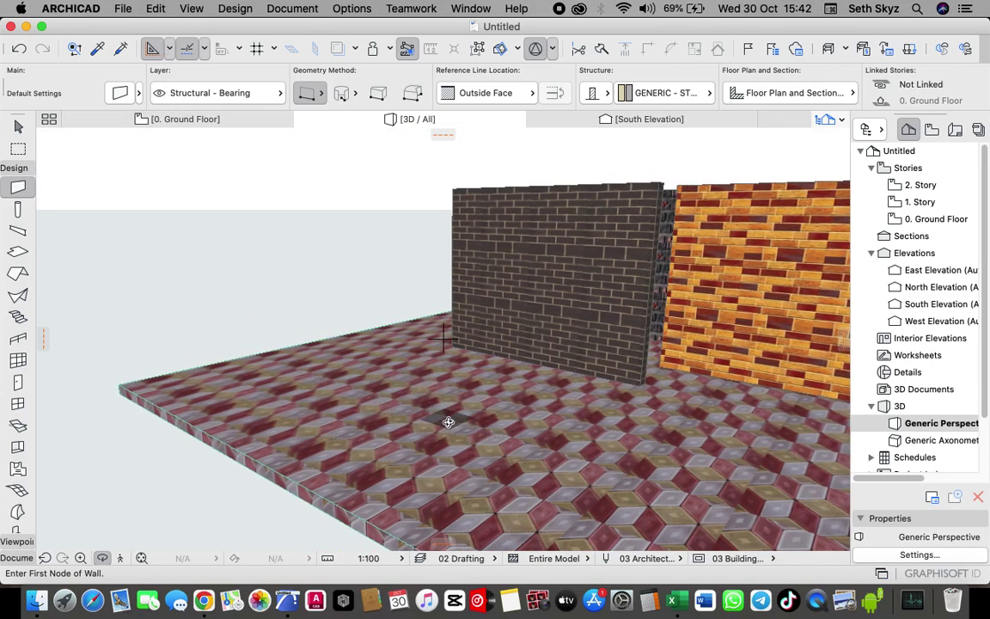
left_click(184, 119)
- Open the Surfaces settings and duplicate brick05 as a new surface named cabro10
left_click(351, 8)
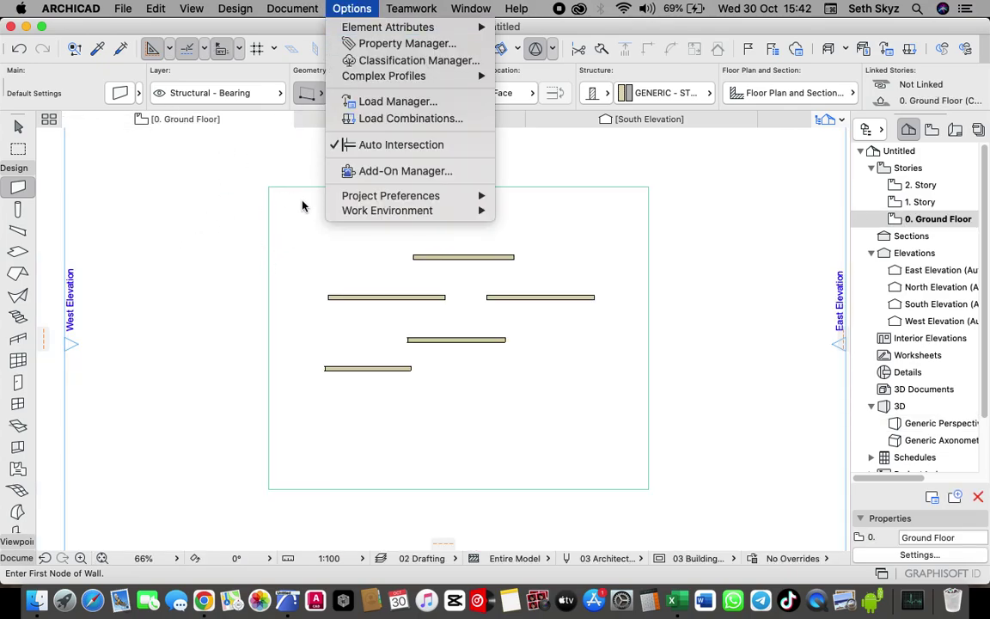
mouse_move(411, 28)
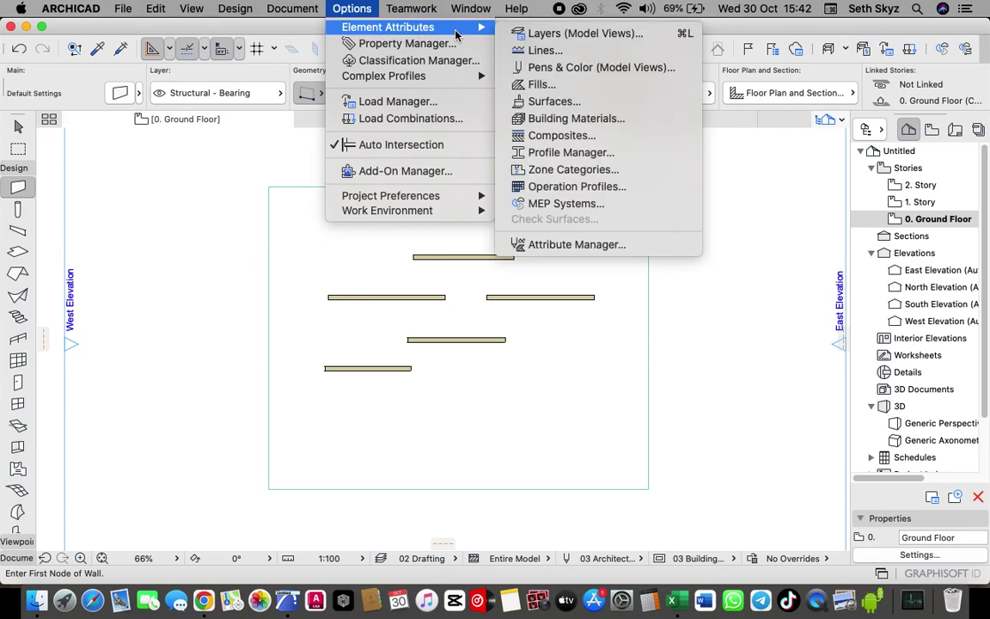
left_click(315, 171)
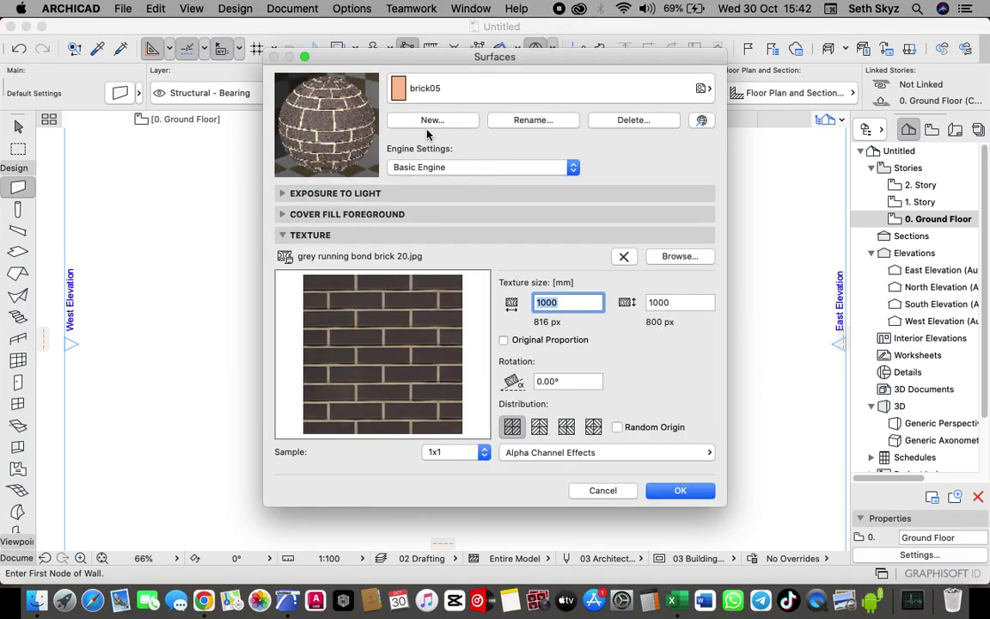
left_click(429, 121)
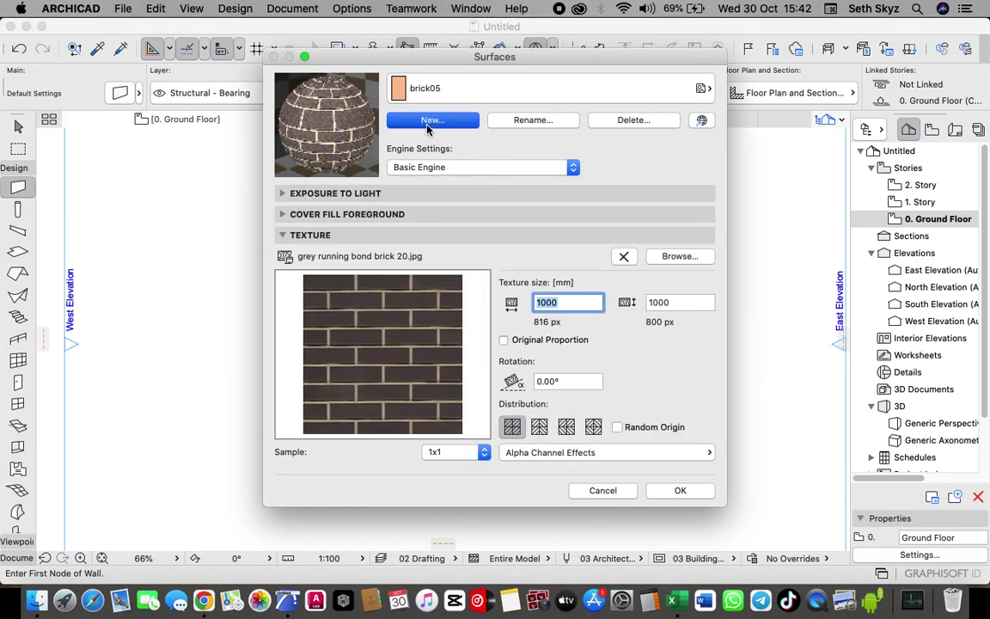
key("BackSpace")
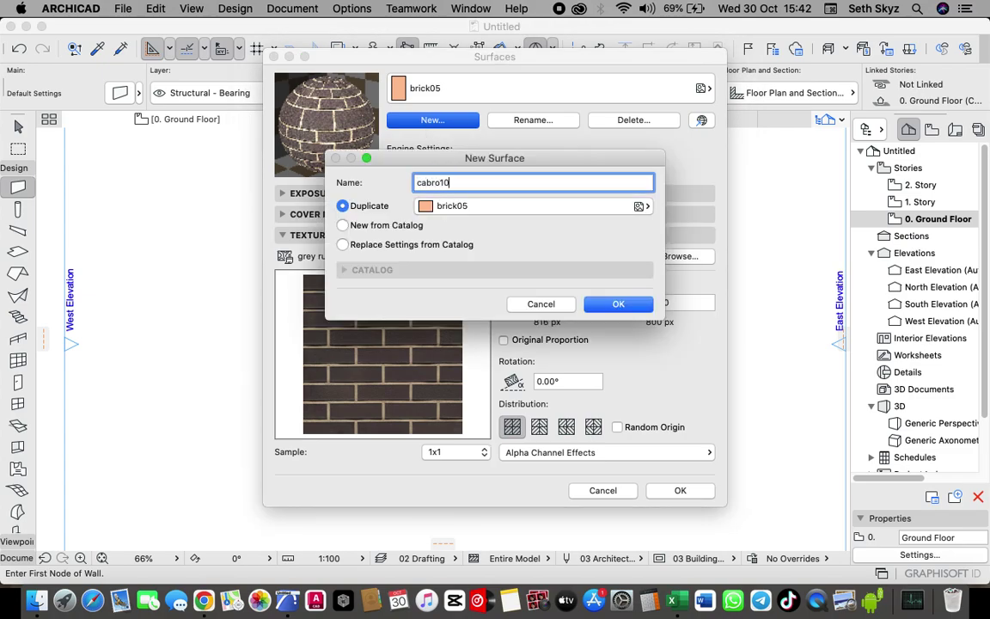
left_click(622, 305)
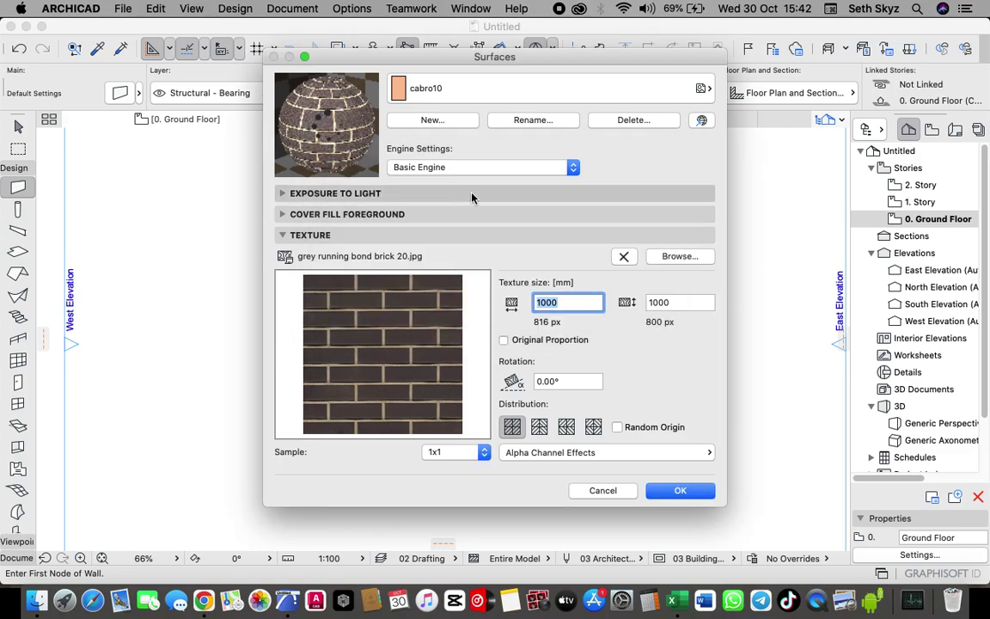
- Add 600x600 mosaic 07 tile.jpg from disk to the library and set it as cabro10's texture
left_click(684, 258)
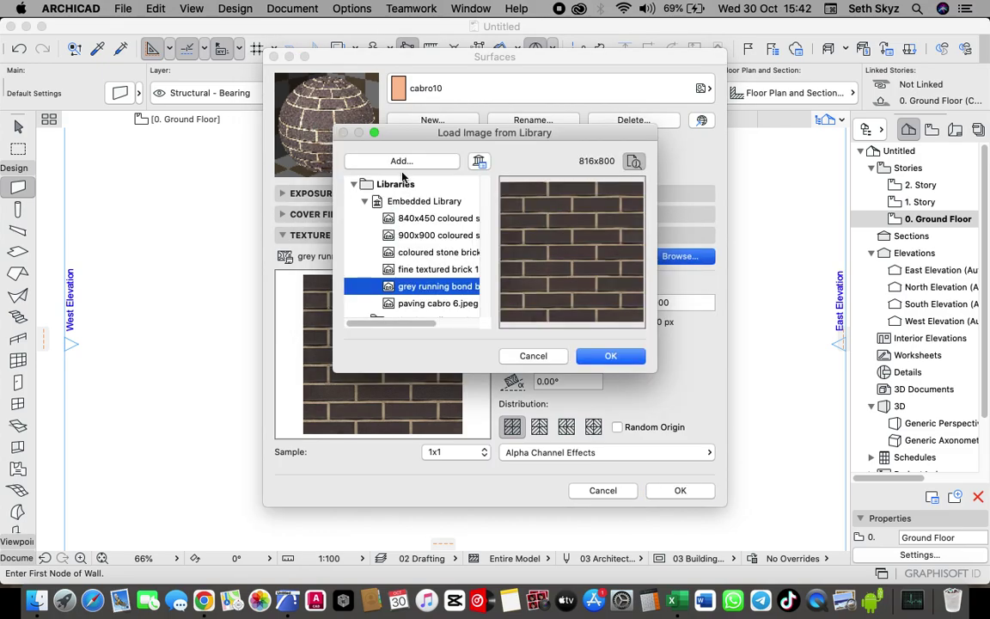
left_click(402, 163)
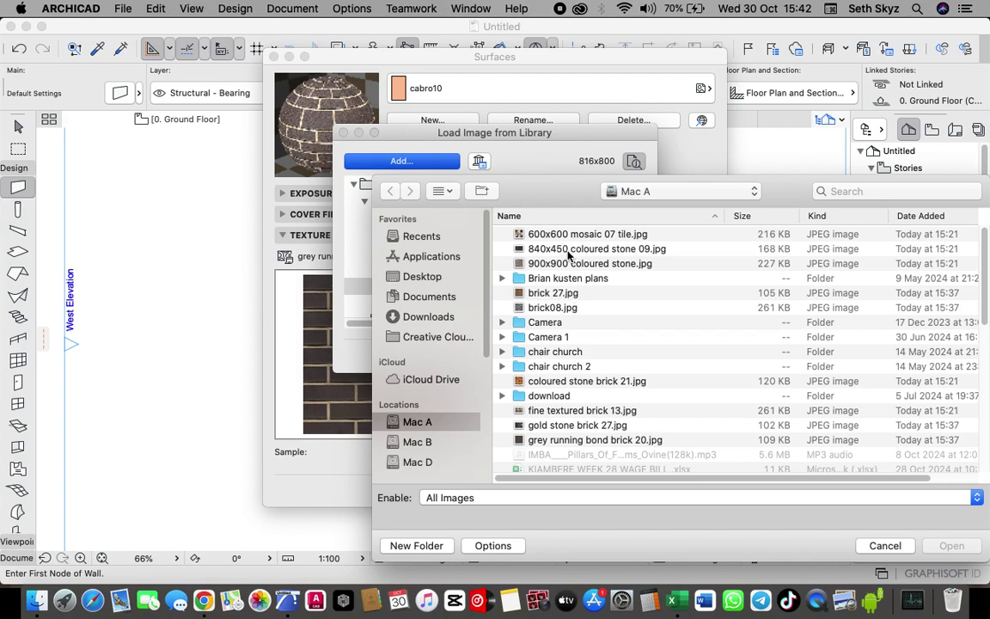
scroll(571, 271, "down", 1)
scroll(572, 274, "down", 10)
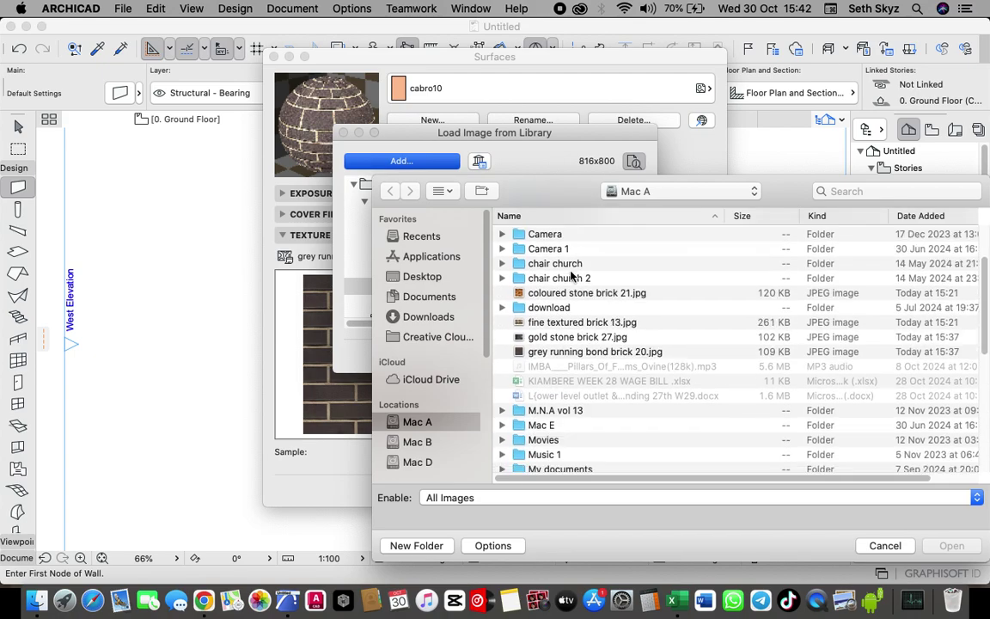
scroll(572, 276, "down", 5)
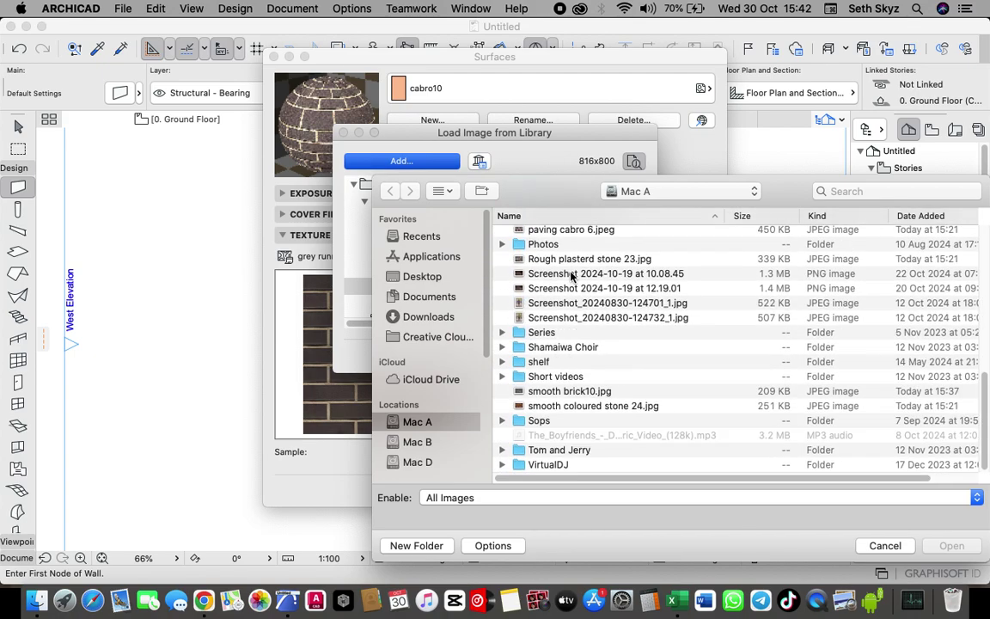
scroll(567, 279, "up", 15)
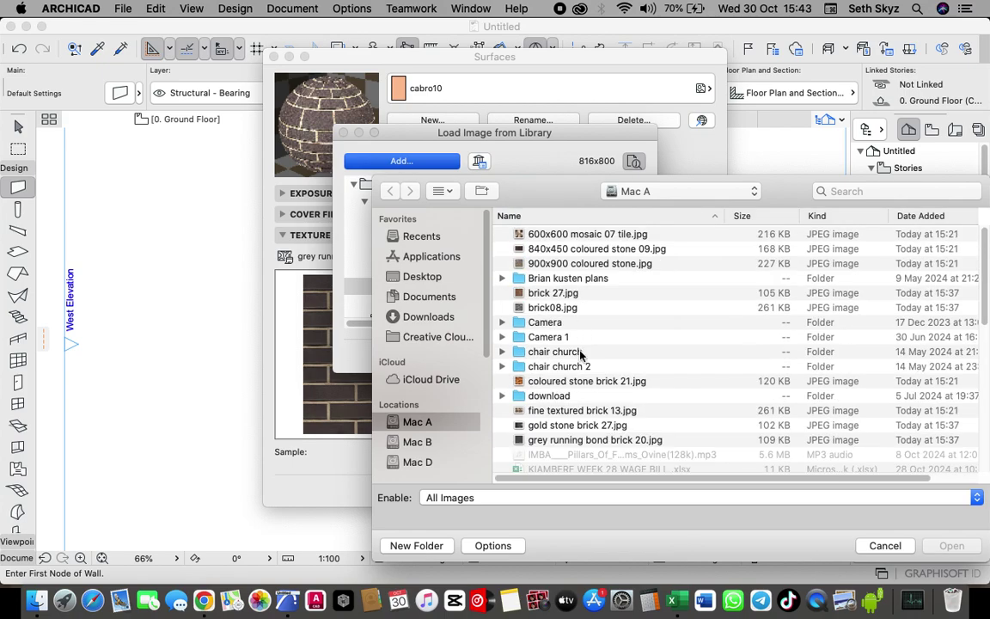
scroll(579, 401, "down", 1)
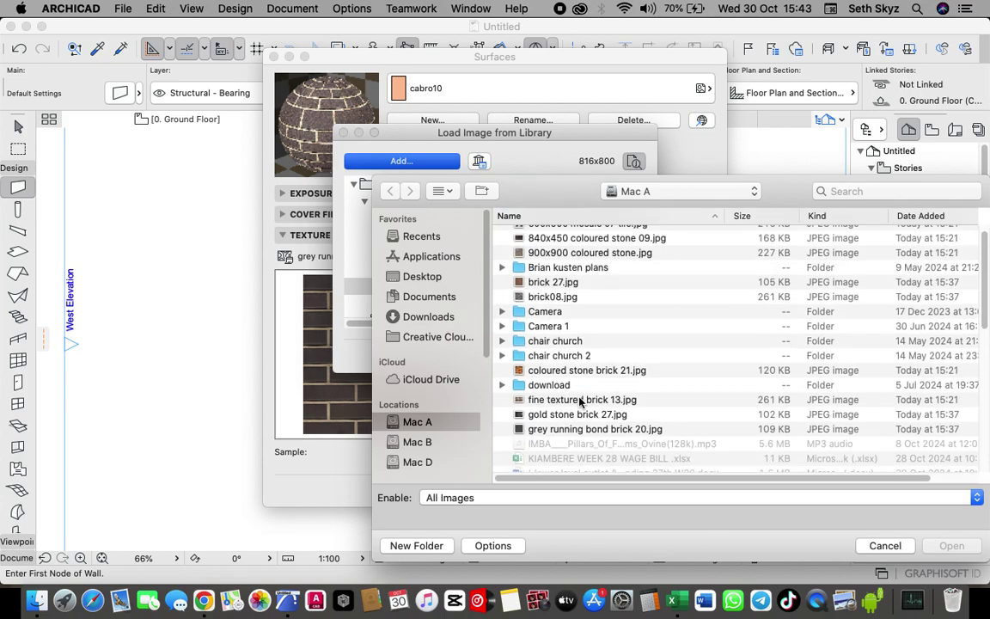
scroll(579, 399, "up", 1)
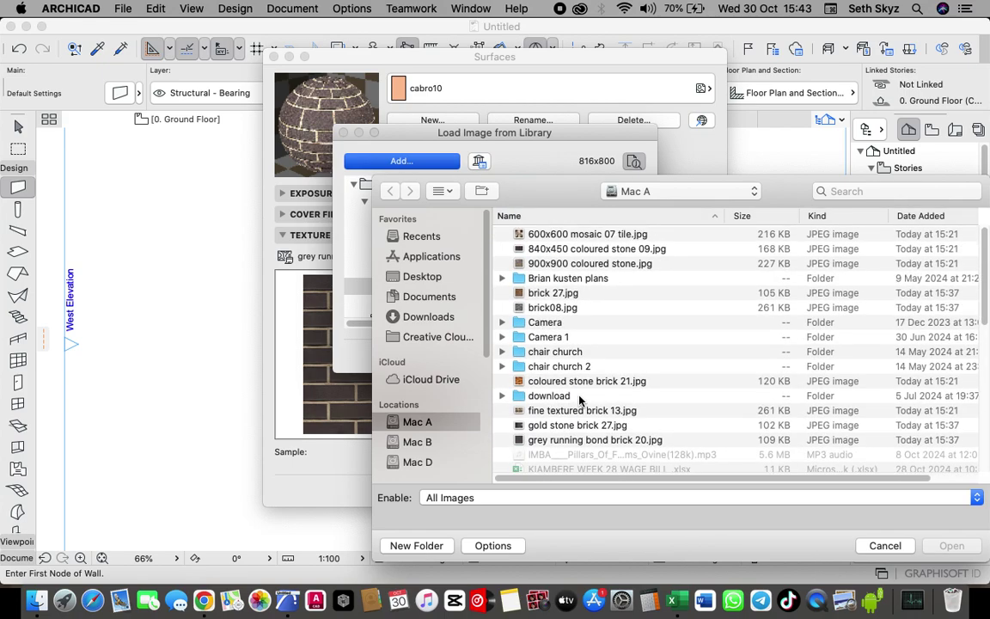
left_click(579, 235)
left_click(952, 545)
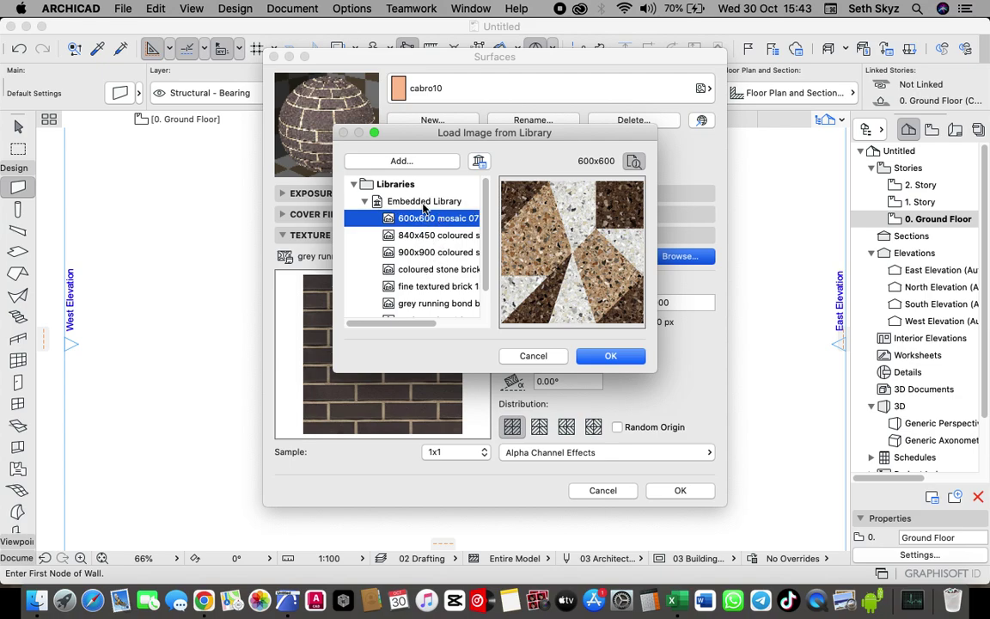
left_click(611, 358)
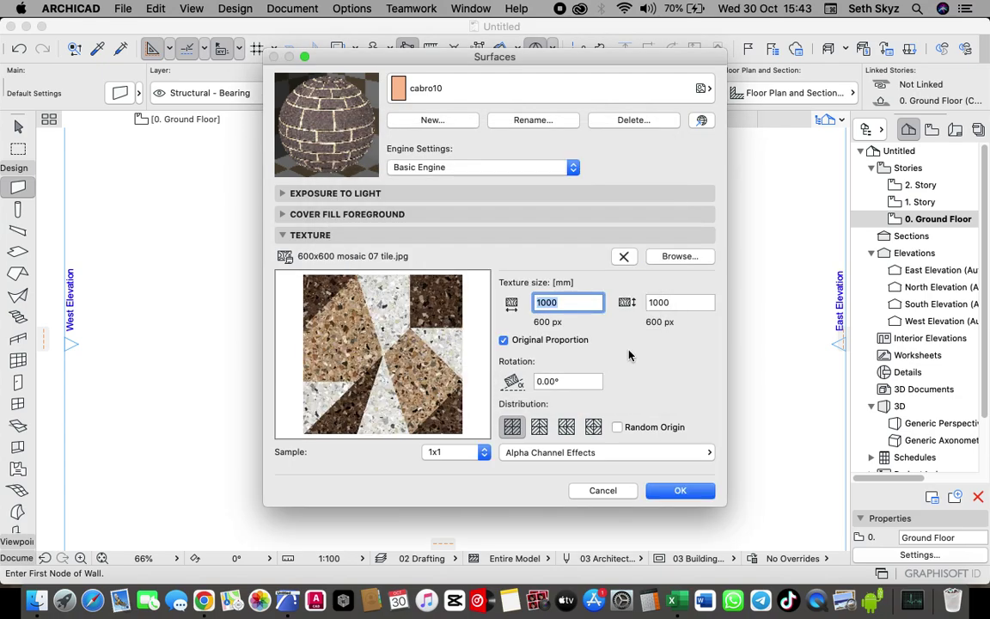
- Save the surface edits, then give the Slab Default Settings cabro10 on all override faces
left_click(694, 492)
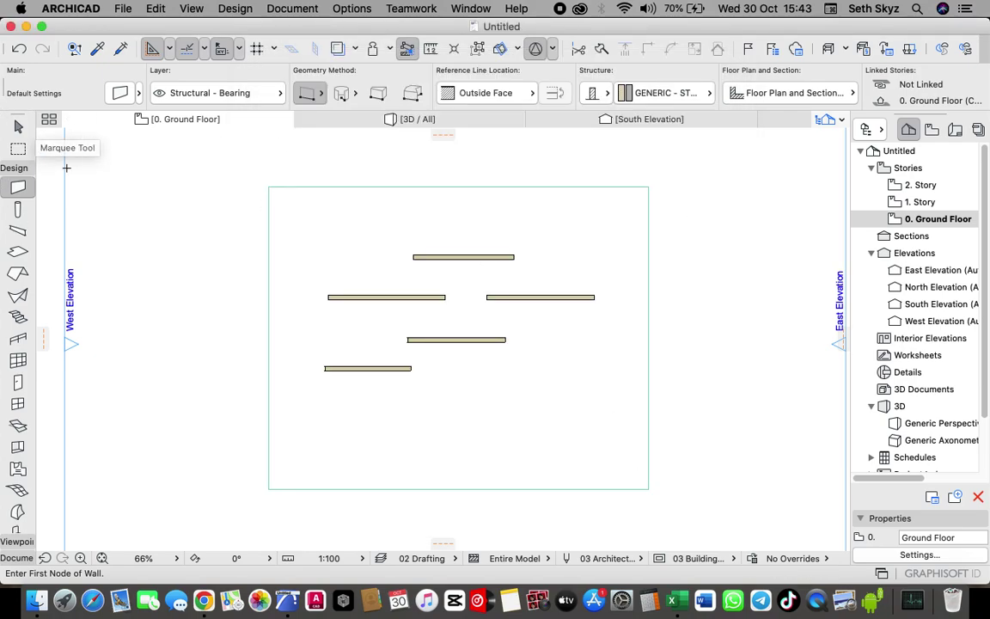
scroll(272, 225, "down", 5)
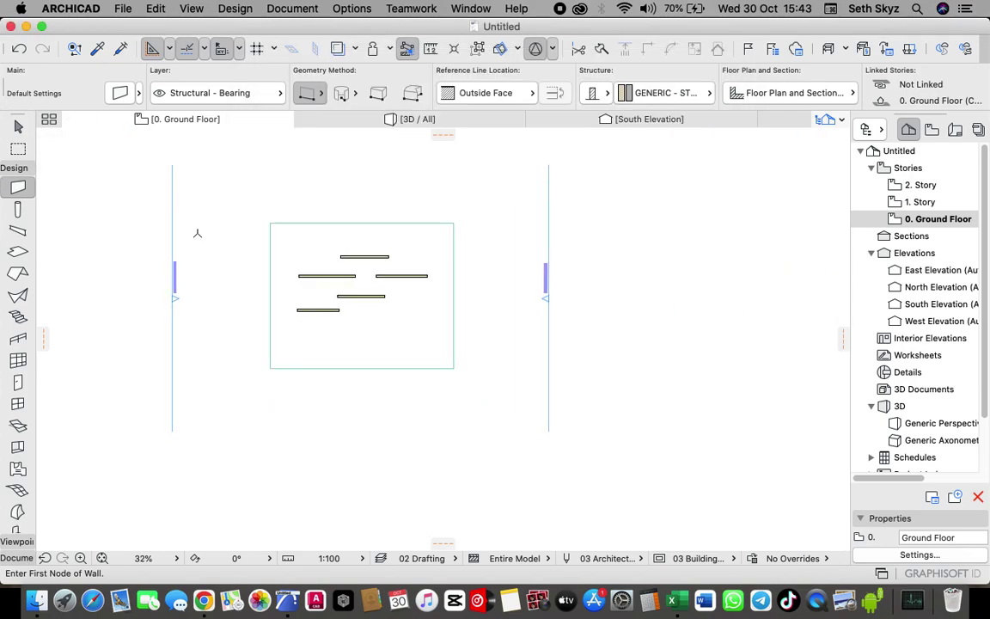
double_click(13, 255)
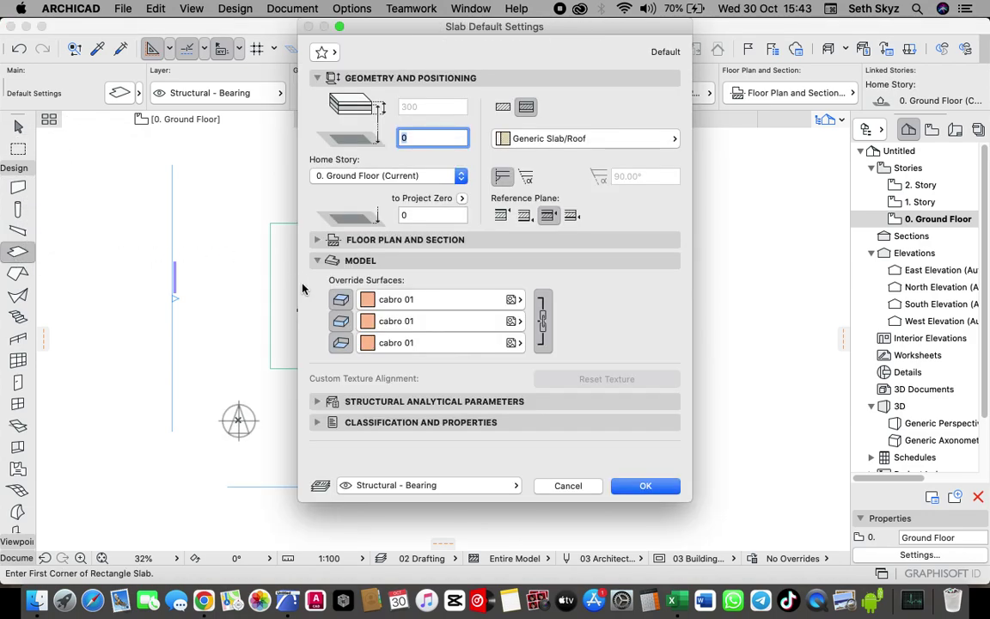
left_click(386, 303)
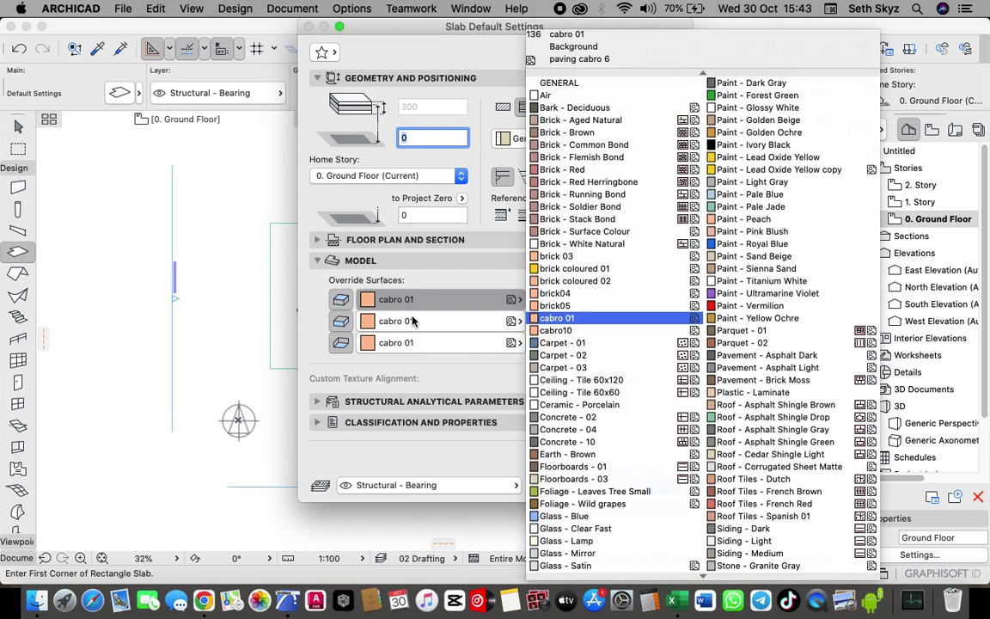
scroll(593, 379, "down", 5)
scroll(601, 288, "up", 2)
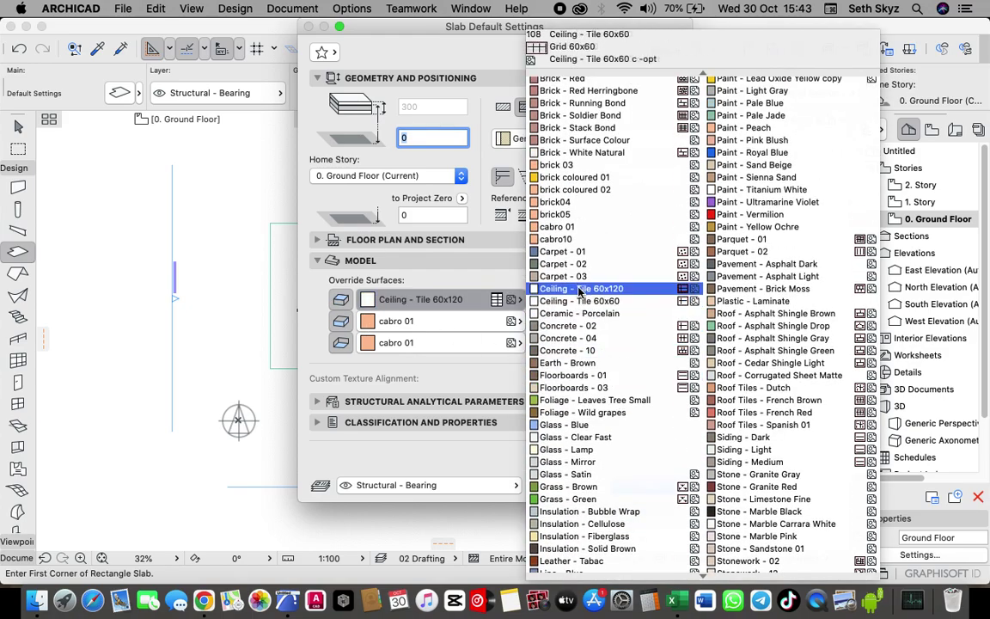
left_click(569, 239)
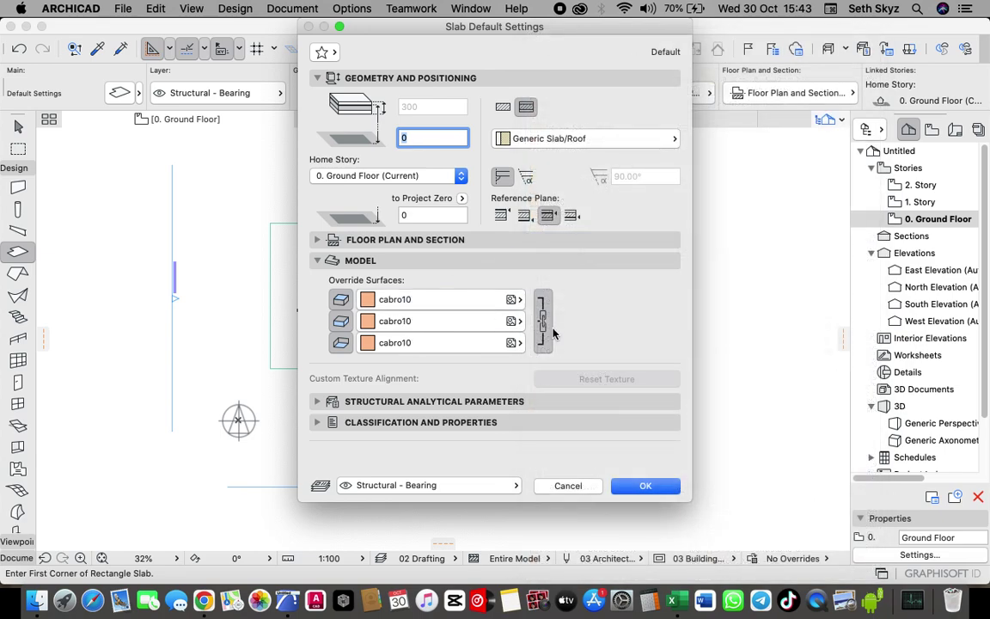
left_click(642, 488)
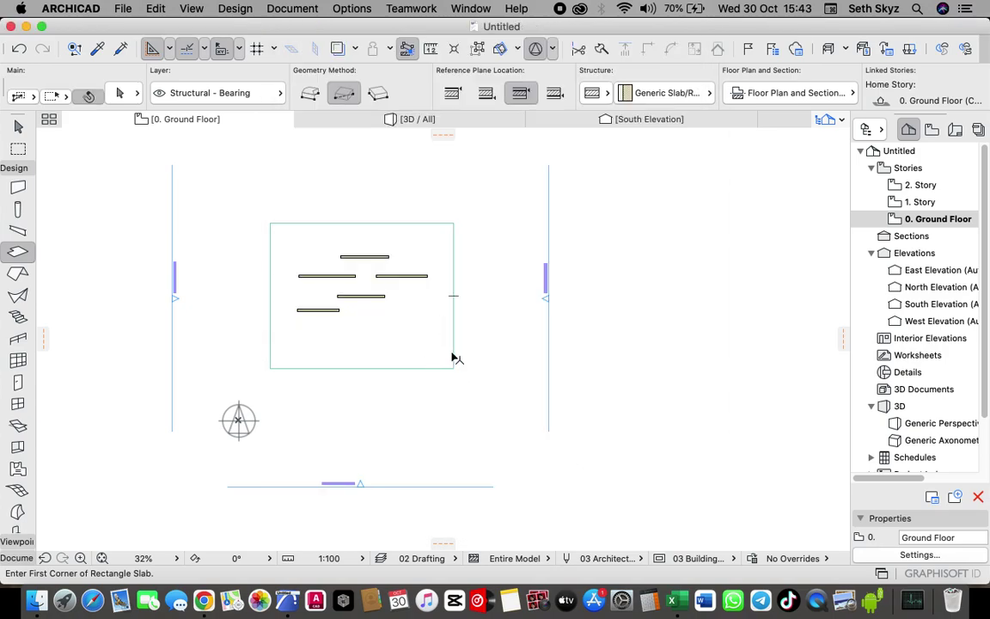
- Delete the unwanted magic-wand slab that filled the area around the walls
left_click(452, 353)
right_click(434, 334)
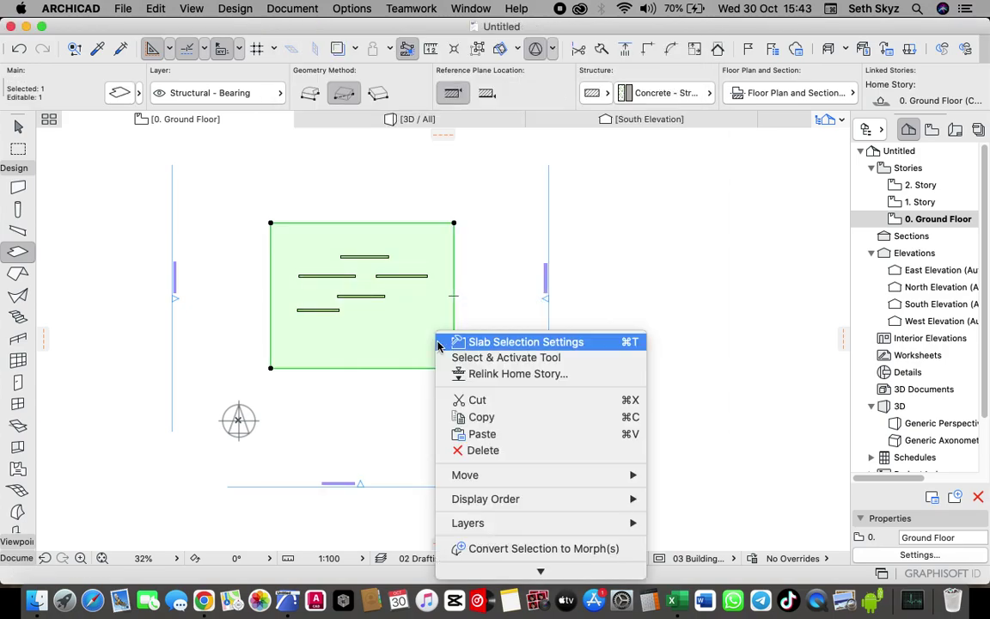
left_click(475, 449)
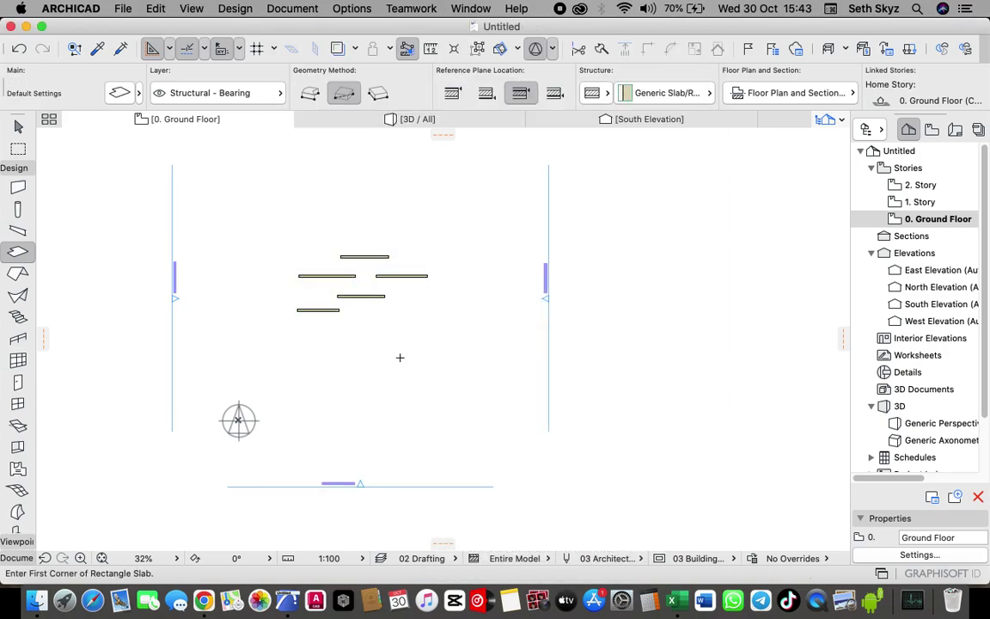
- Set the default slab to a basic structure with 150 mm thickness
left_click(118, 93)
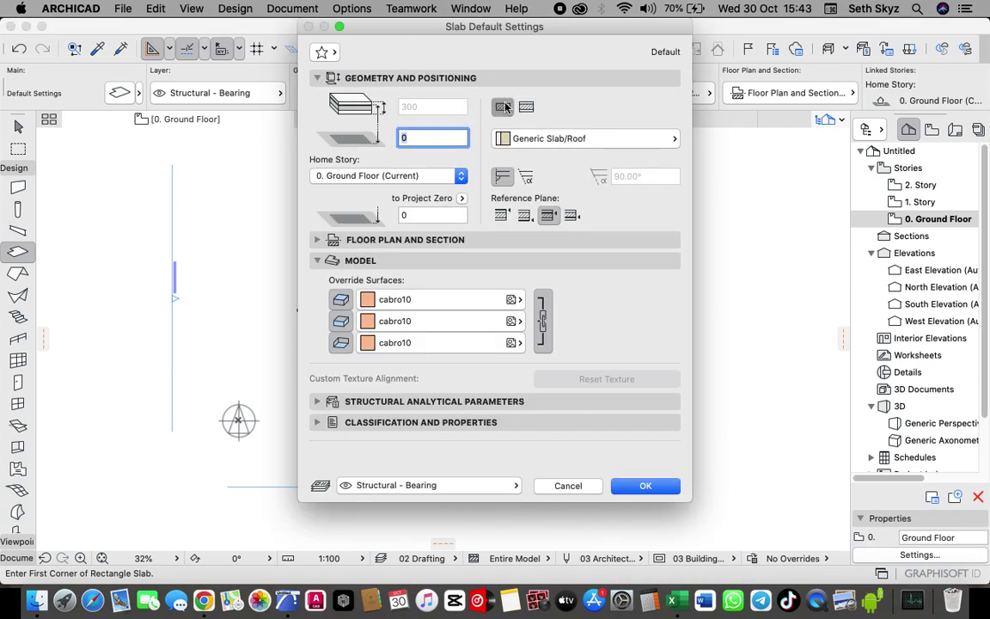
left_click(421, 107)
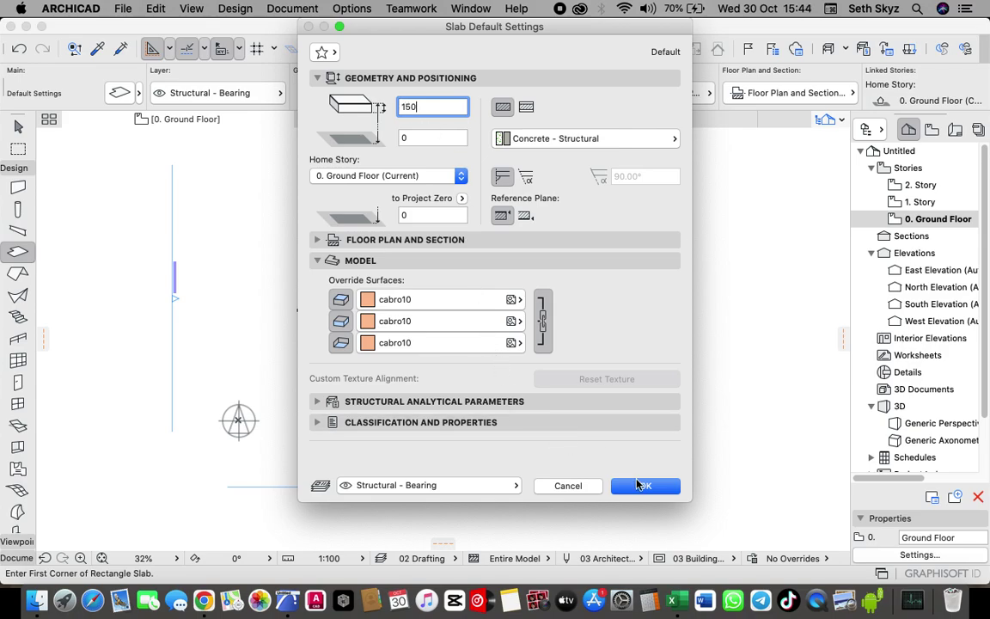
left_click(643, 487)
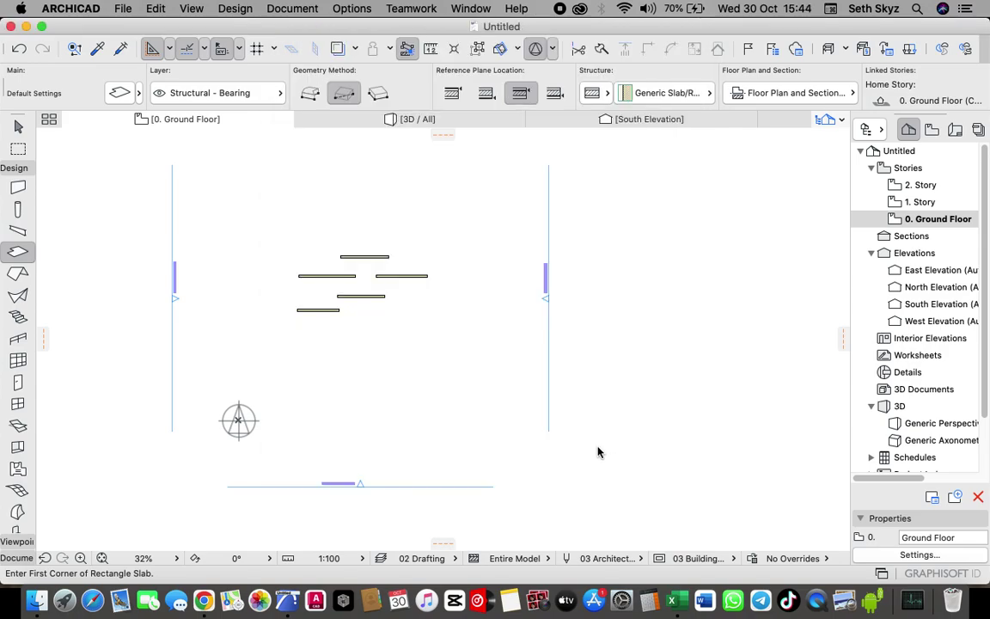
- Draw a rectangular slab enclosing all the walls and view the model in 3D
left_click(277, 224)
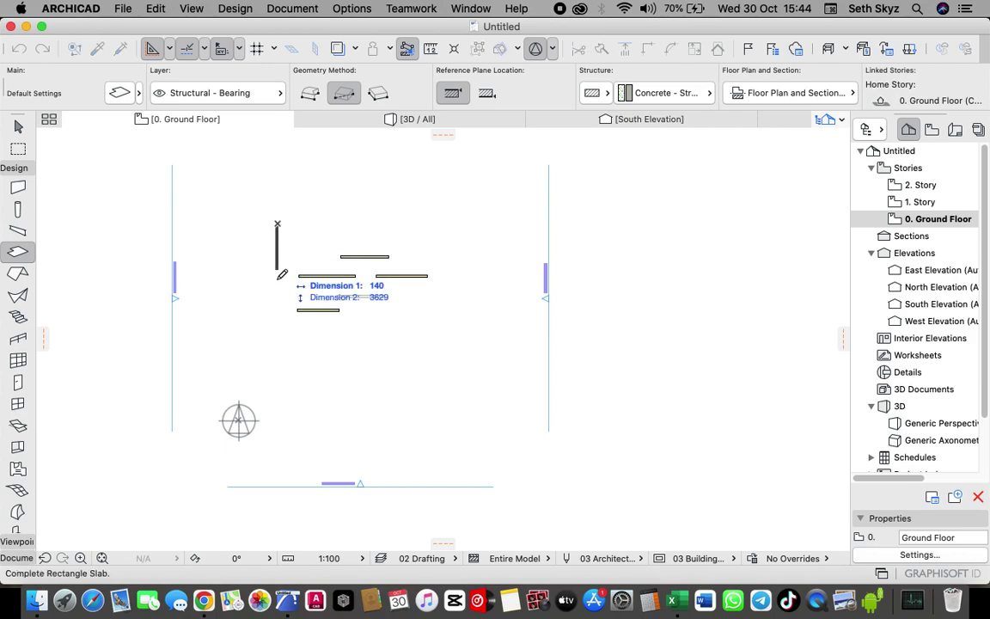
left_click(442, 342)
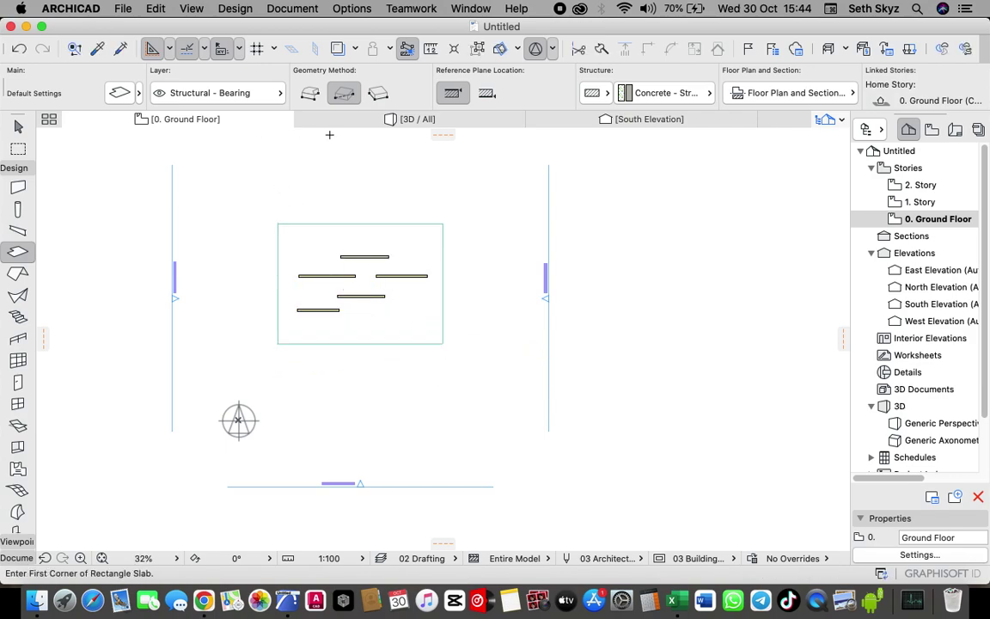
left_click(404, 118)
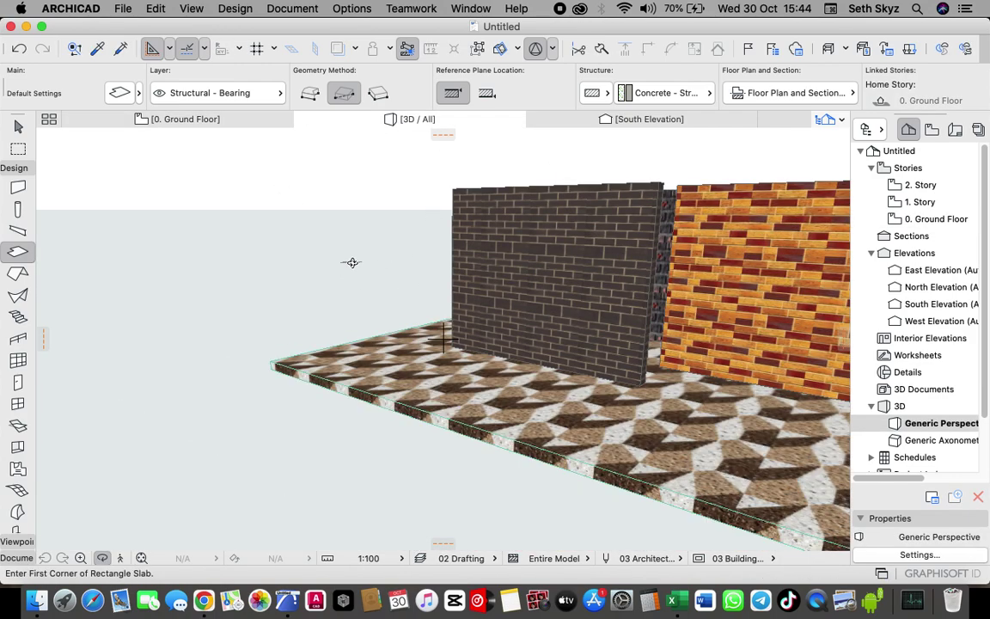
middle_click_drag(376, 304, 565, 321, "shift")
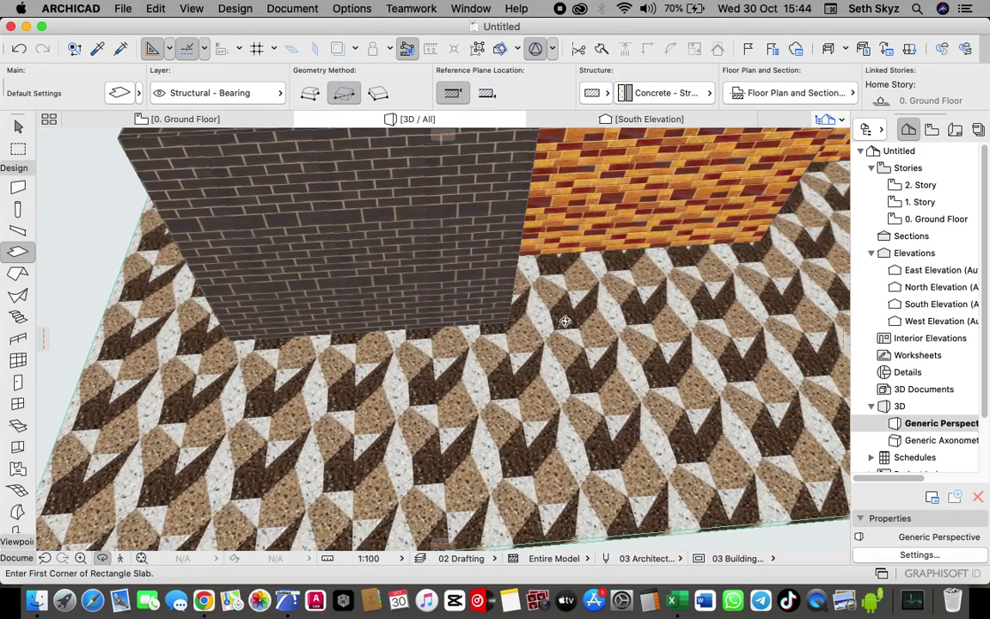
scroll(531, 350, "down", 5)
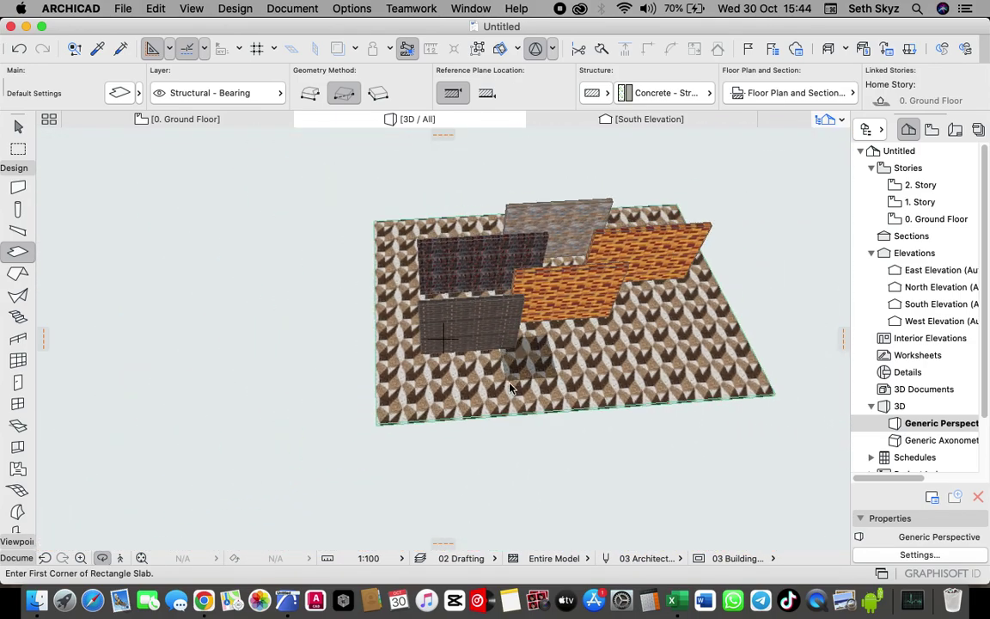
middle_click_drag(514, 360, 418, 352, "shift")
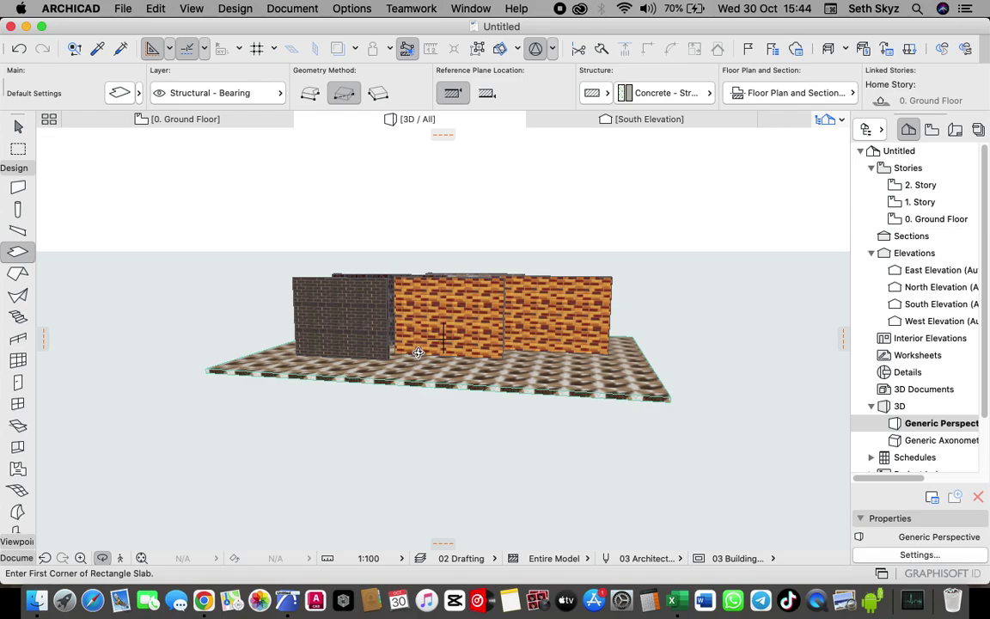
middle_click_drag(504, 350, 401, 360, "shift")
scroll(455, 349, "up", 5)
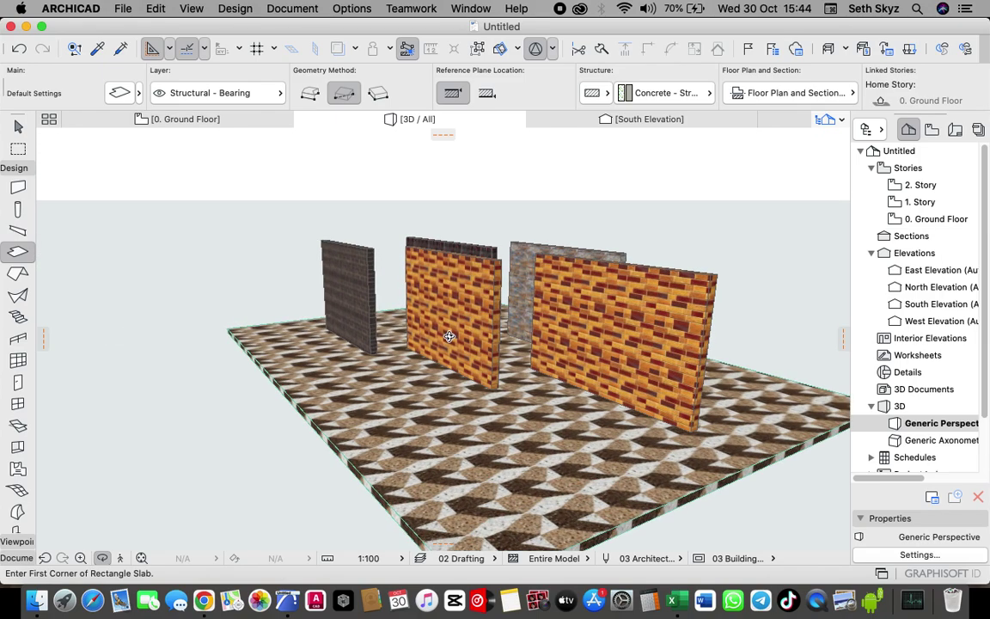
scroll(449, 332, "down", 2)
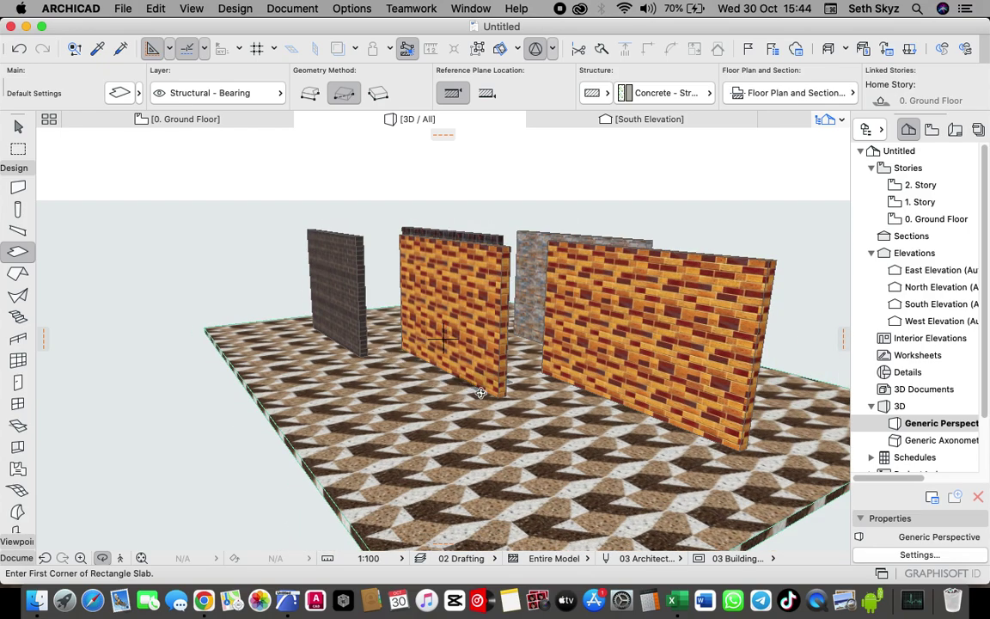